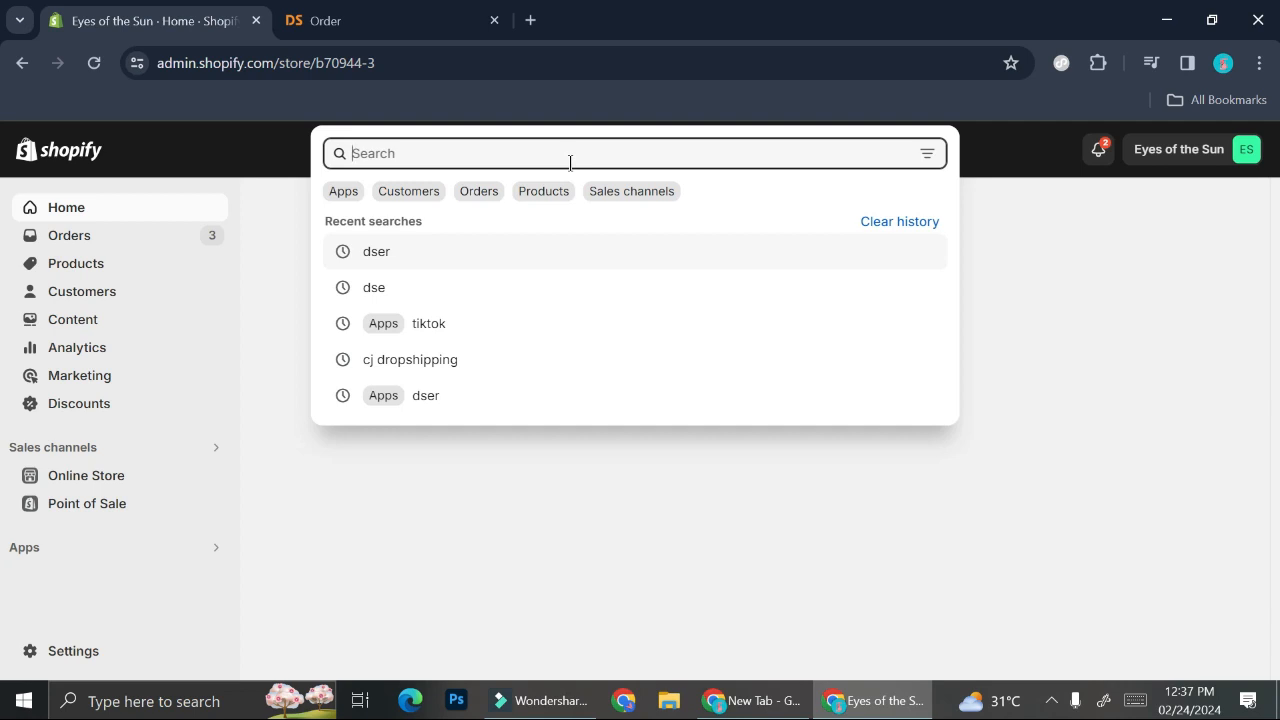
- Search the Shopify admin for "dser" and open the DSers-AliExpress Dropshipping app to view its order summary
text(dr)
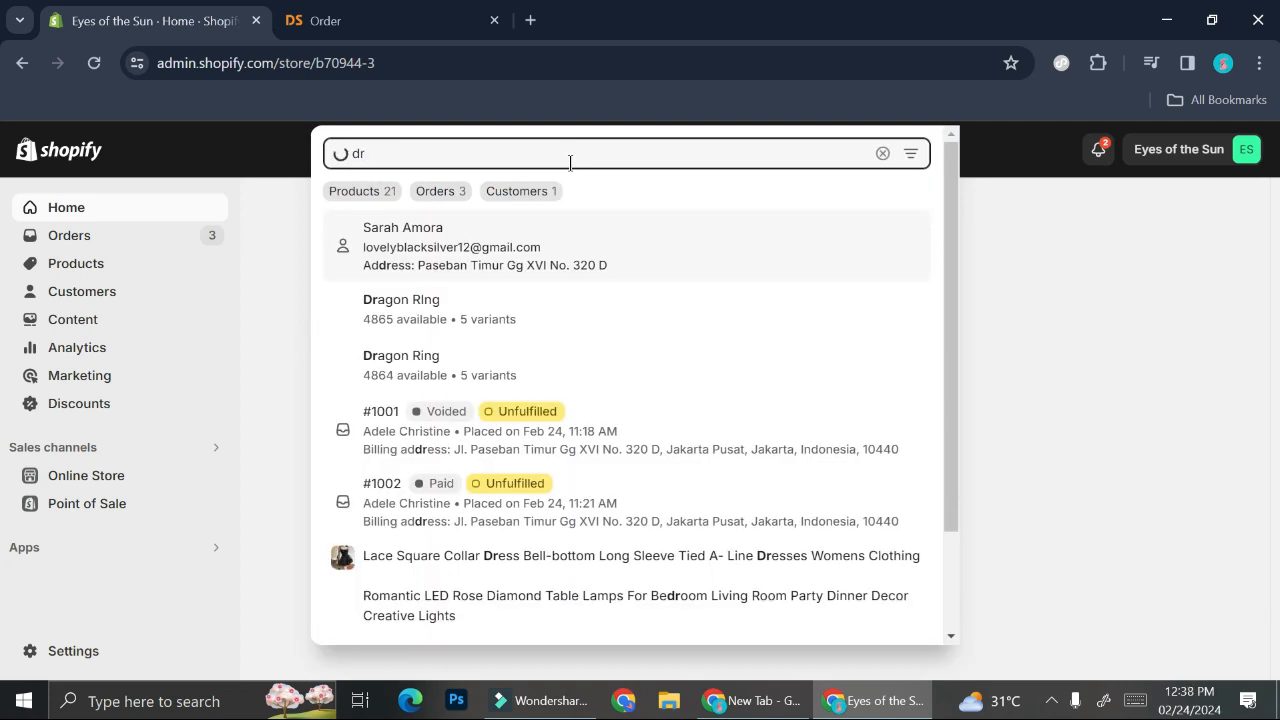
text(e)
key(BackSpace)
key(BackSpace)
text(sr)
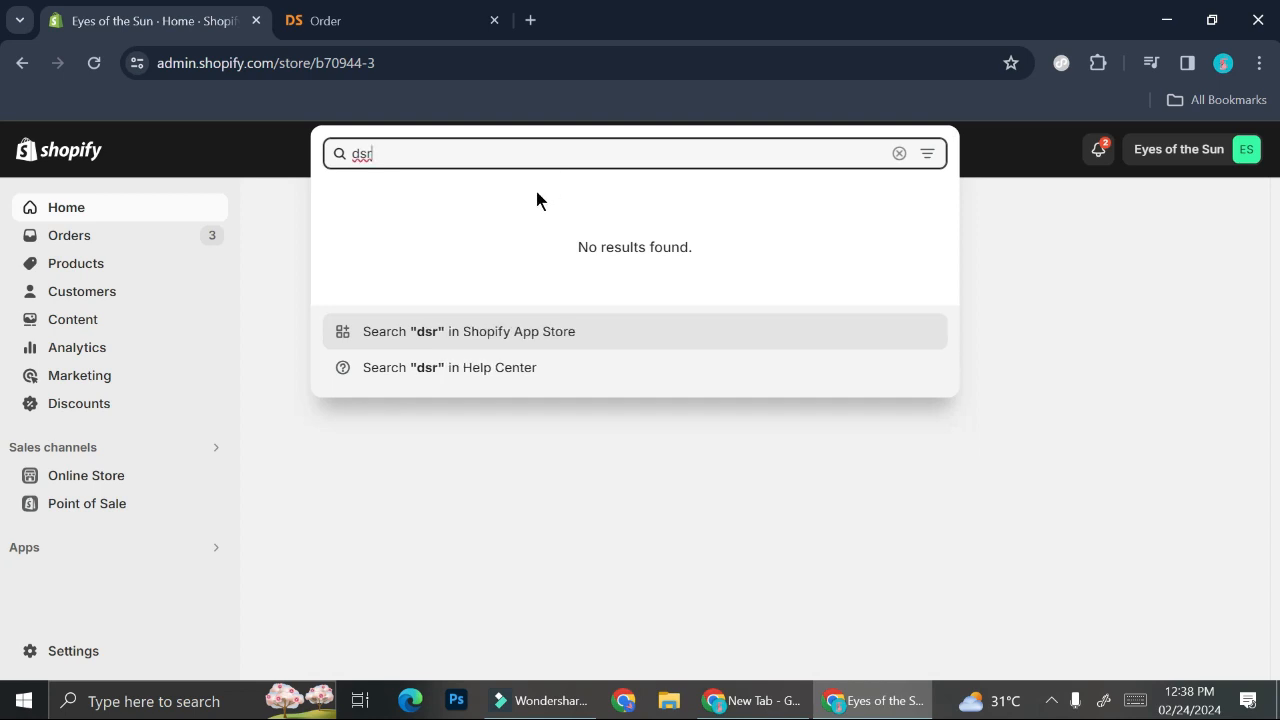
key(BackSpace)
text(er)
click(471, 222)
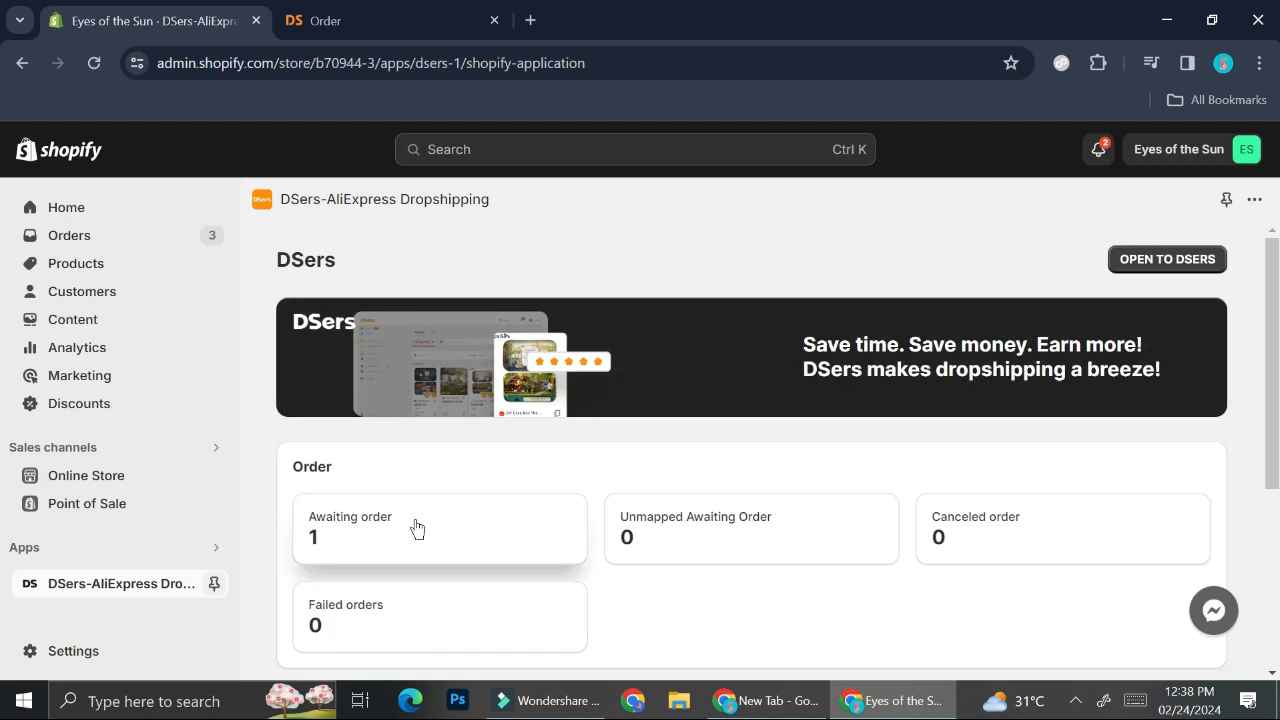
scroll(417, 534, down, 1)
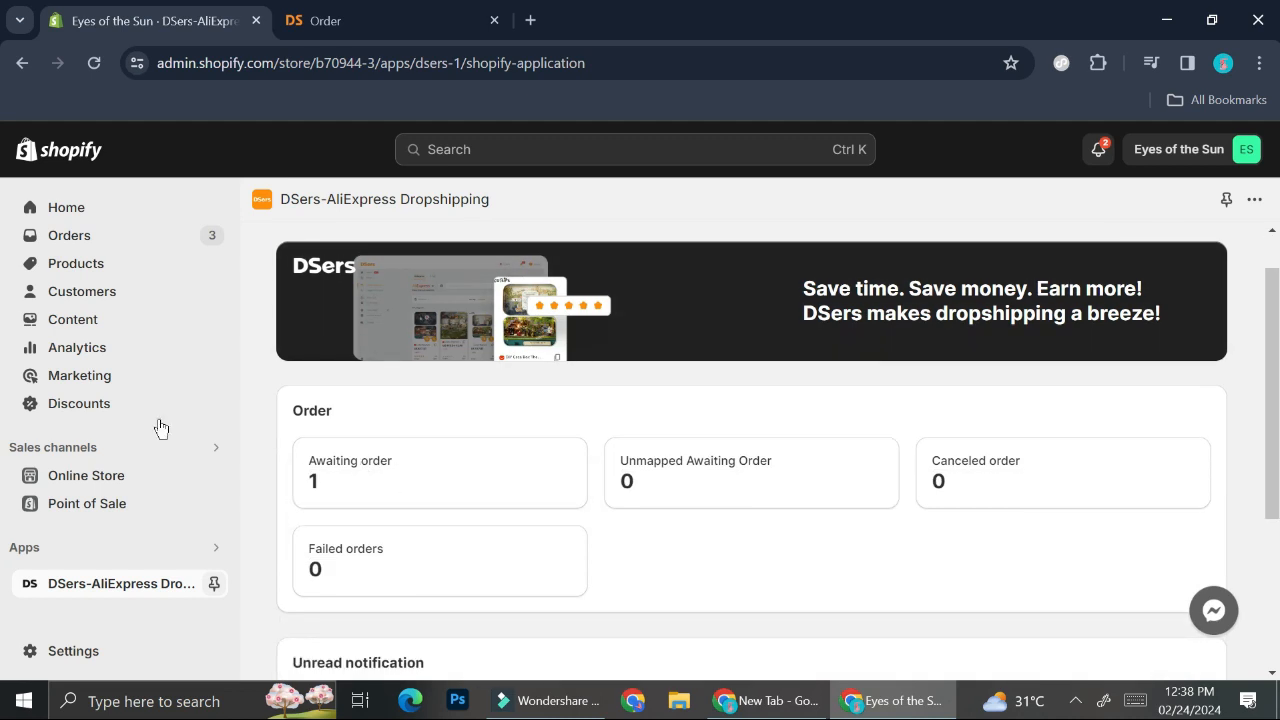
- Filter the Shopify orders to Unfulfilled and open the profile of the customer who placed the listed order
click(100, 238)
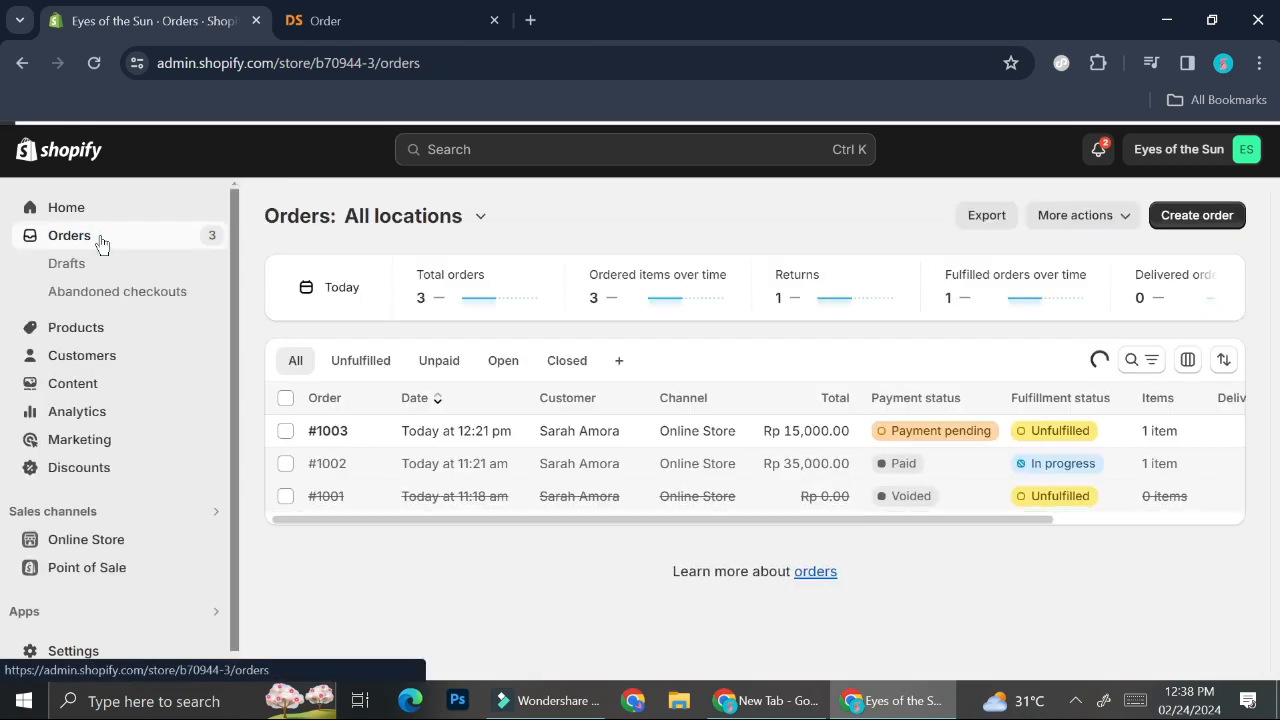
click(372, 364)
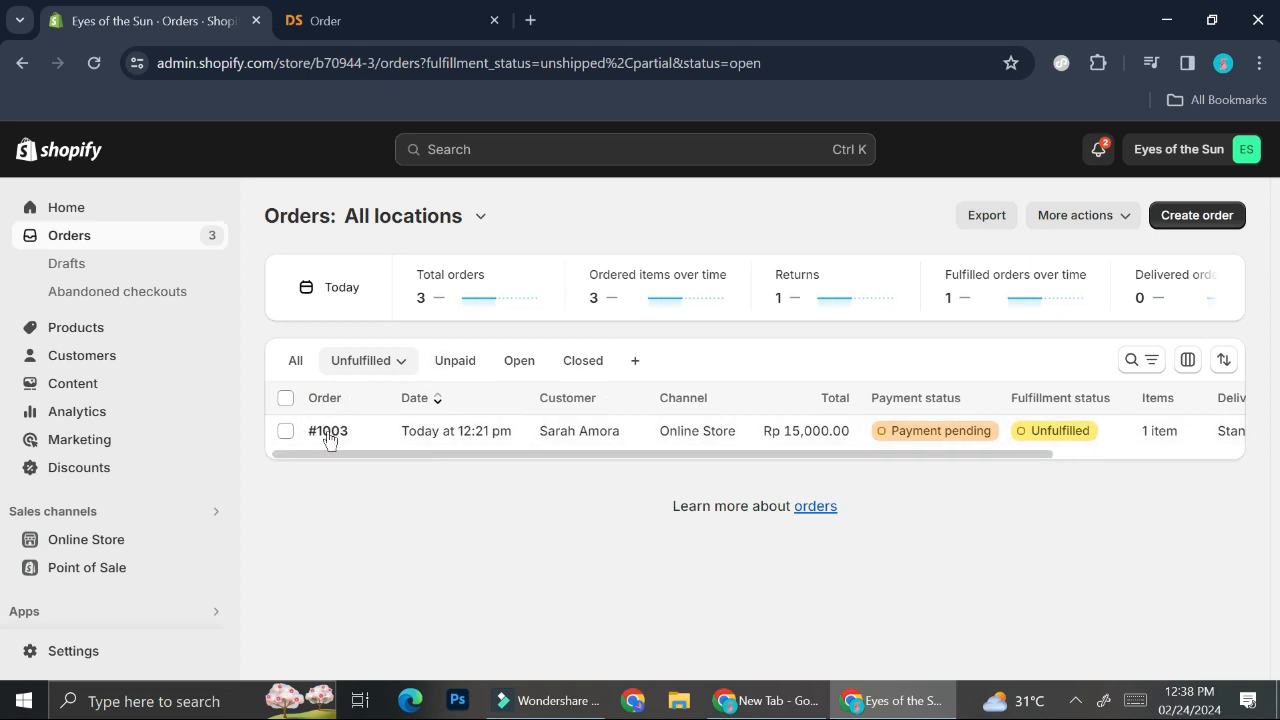
click(637, 431)
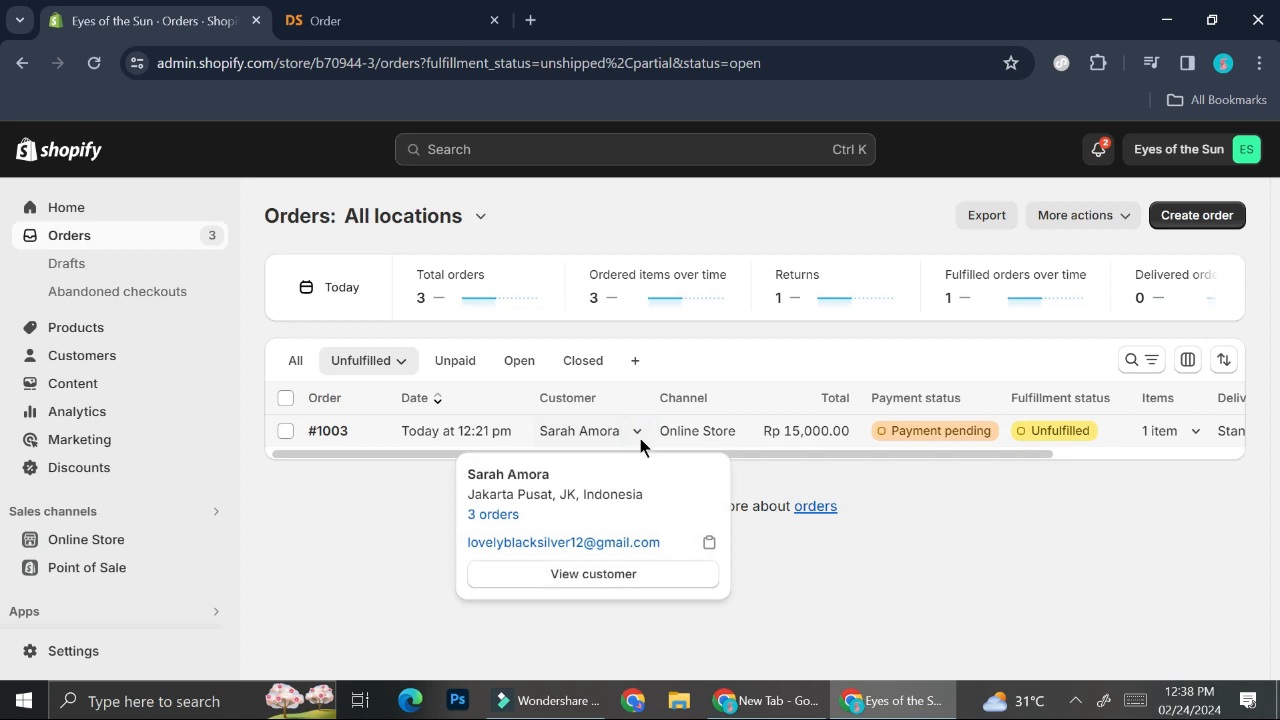
click(611, 578)
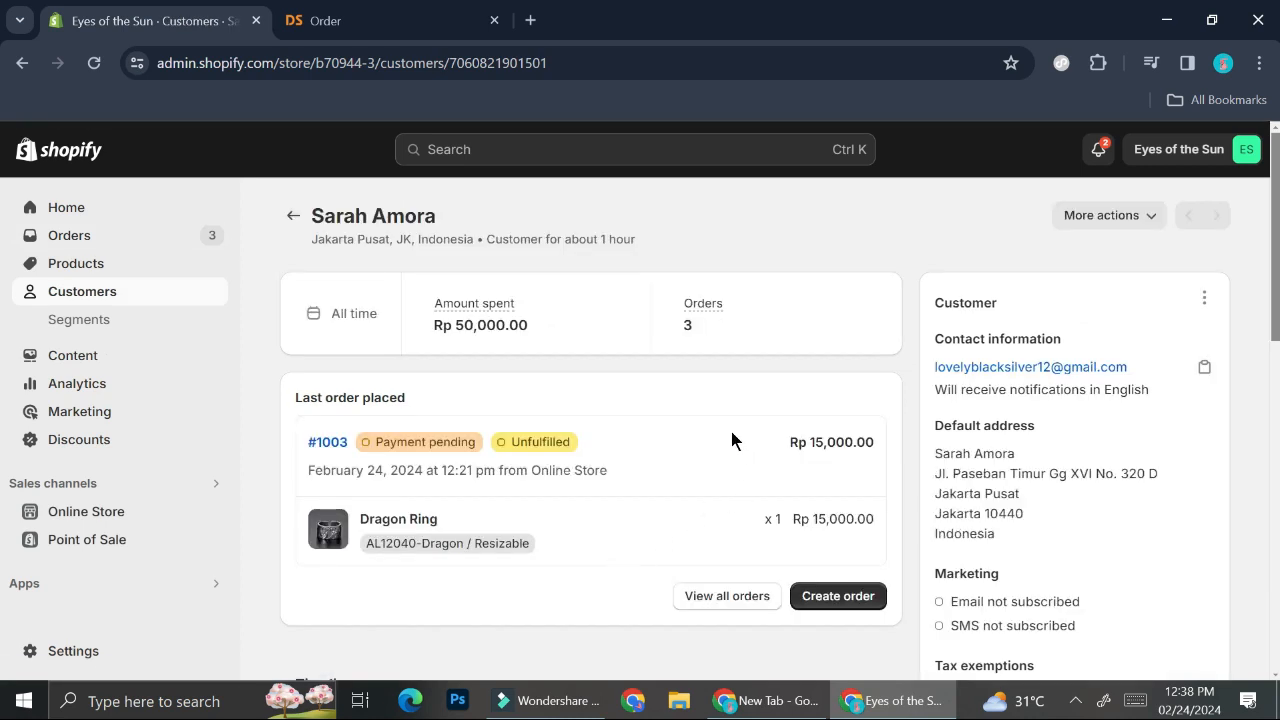
- Examine the customer's last placed order and the timeline of order and email events
scroll(619, 486, down, 1)
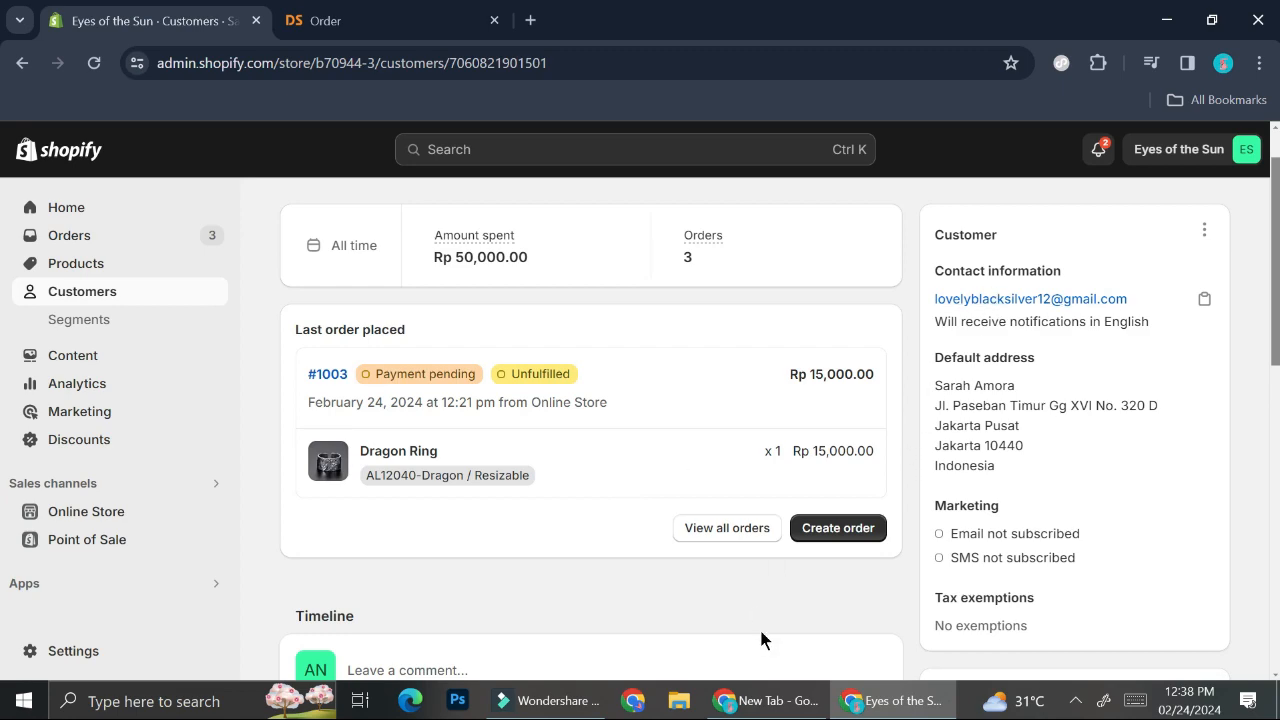
scroll(760, 638, down, 5)
scroll(760, 638, down, 1)
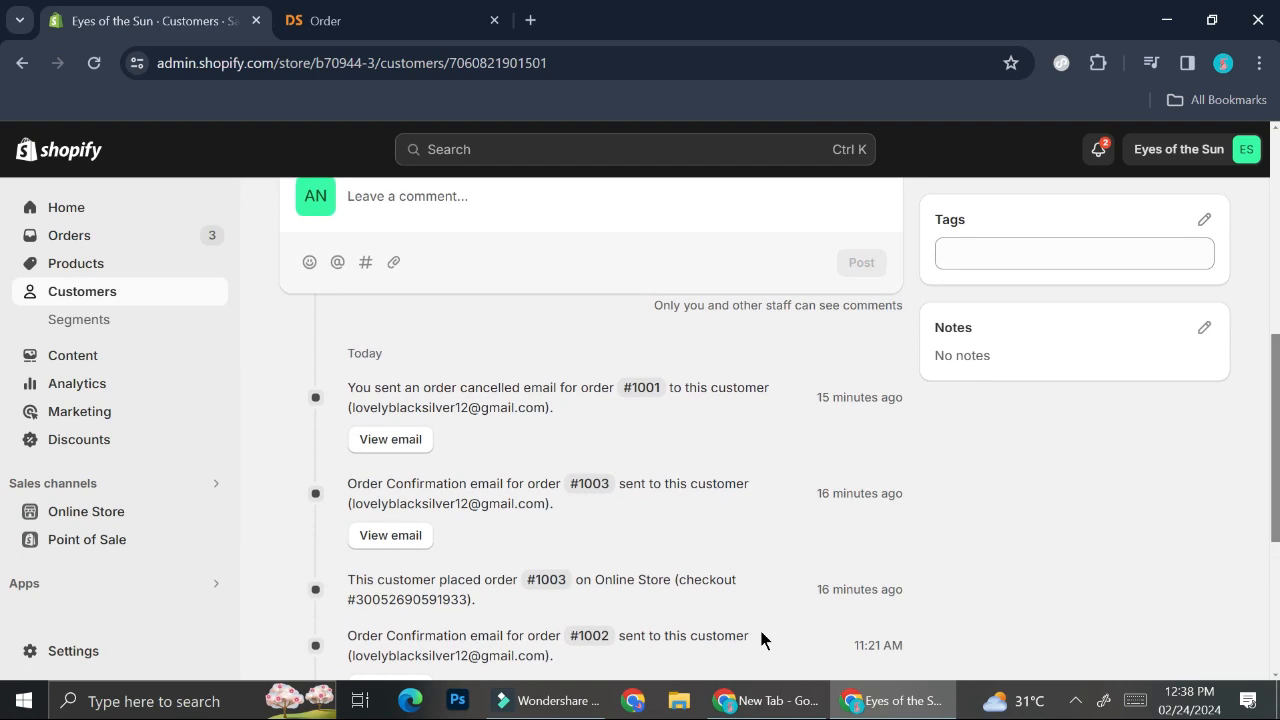
scroll(676, 560, down, 2)
scroll(676, 558, down, 3)
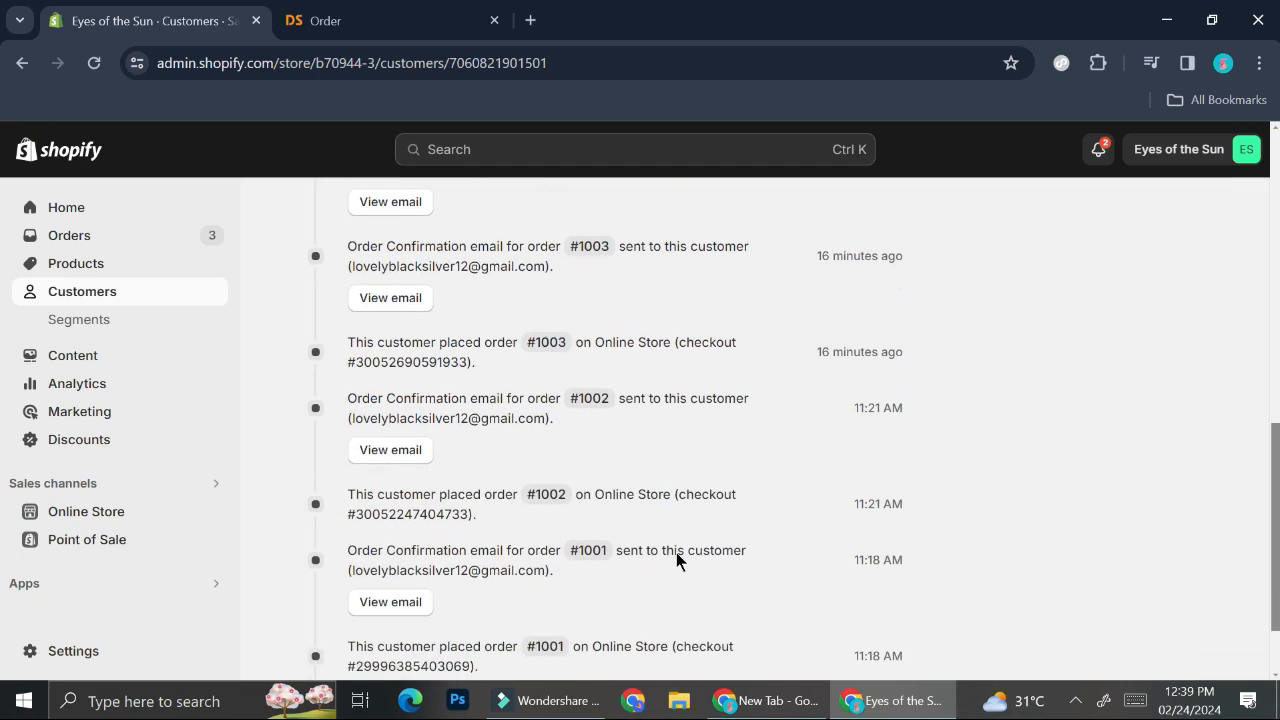
scroll(676, 558, up, 2)
scroll(676, 553, up, 2)
scroll(660, 522, down, 4)
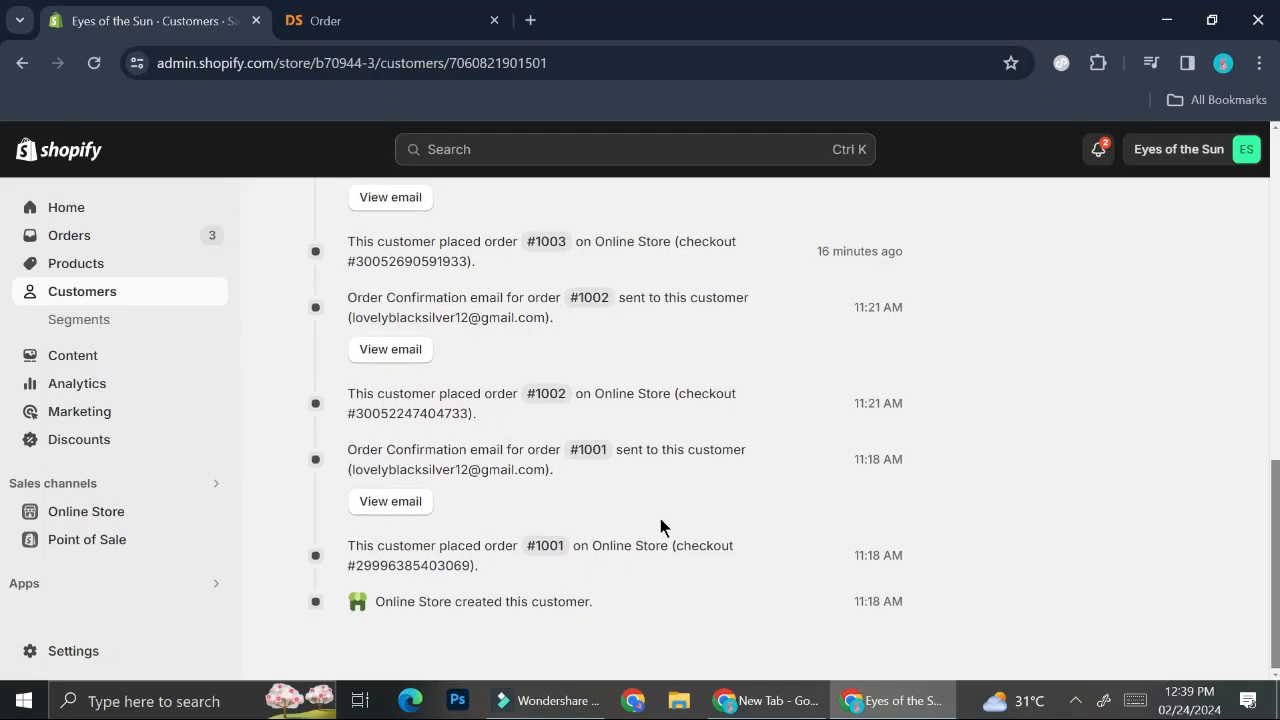
scroll(589, 364, up, 2)
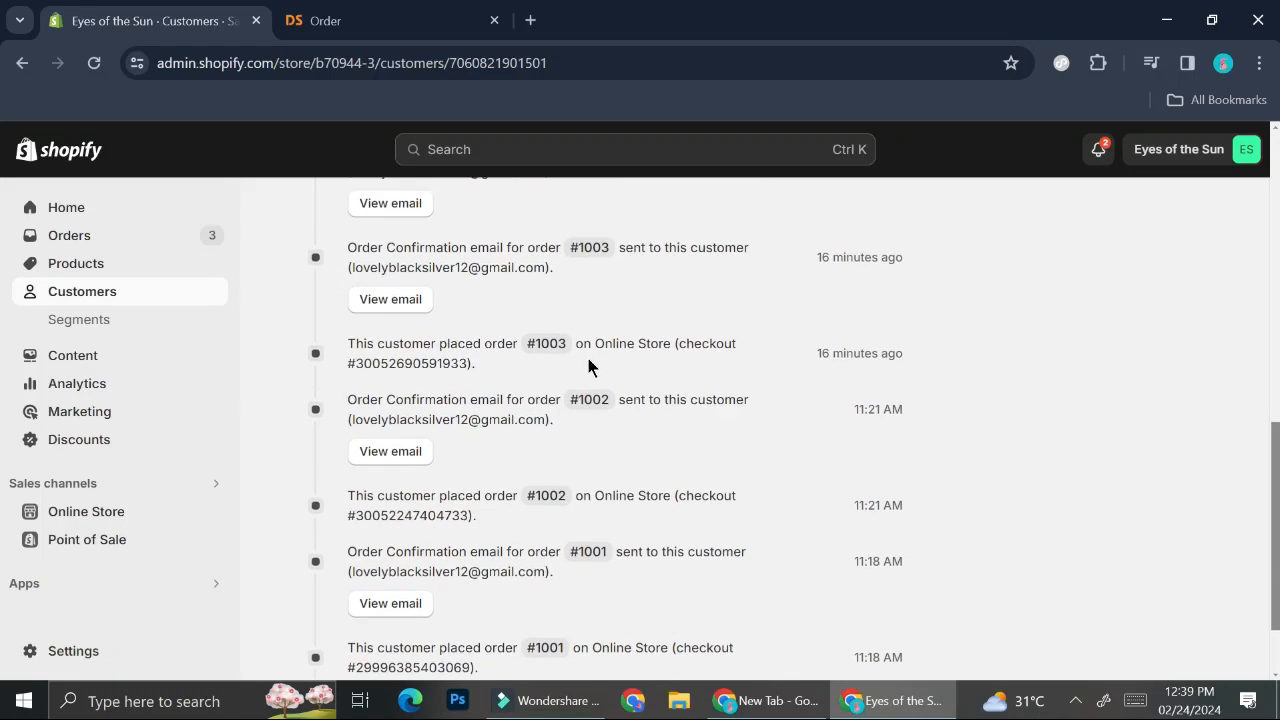
scroll(588, 360, up, 2)
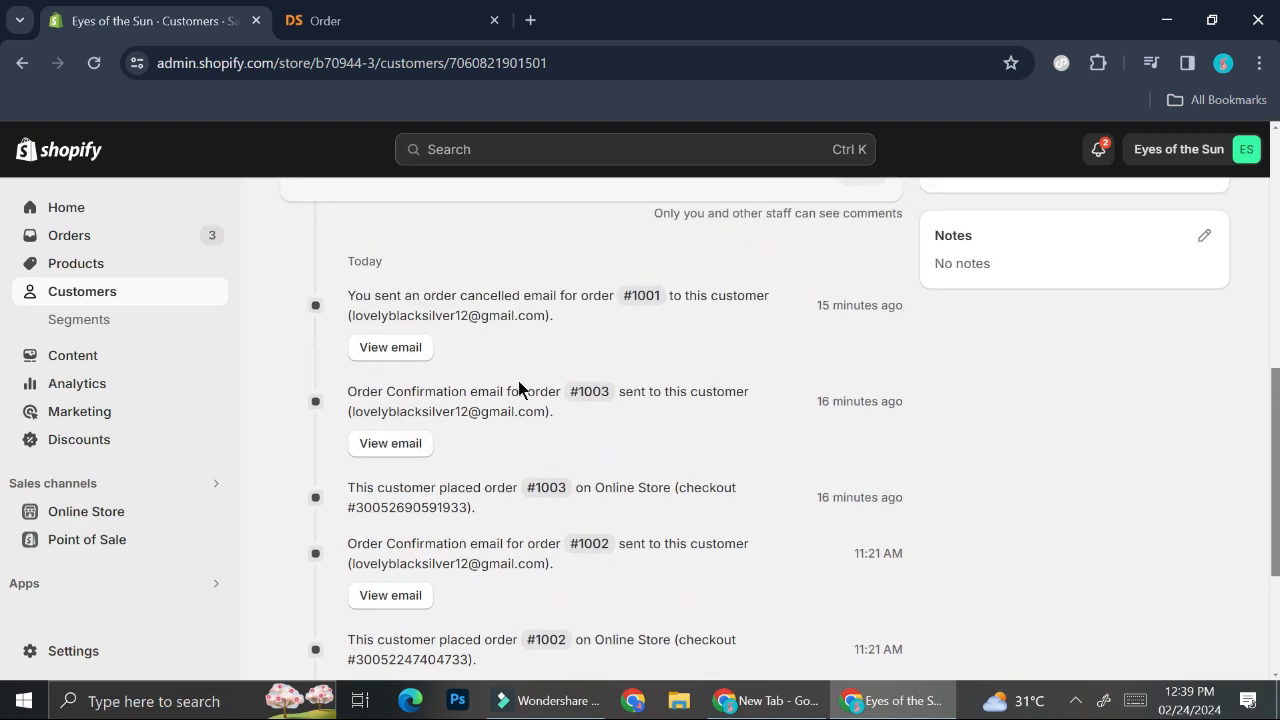
- View the confirmation email sent for the customer's latest order, then close it without resending
click(366, 455)
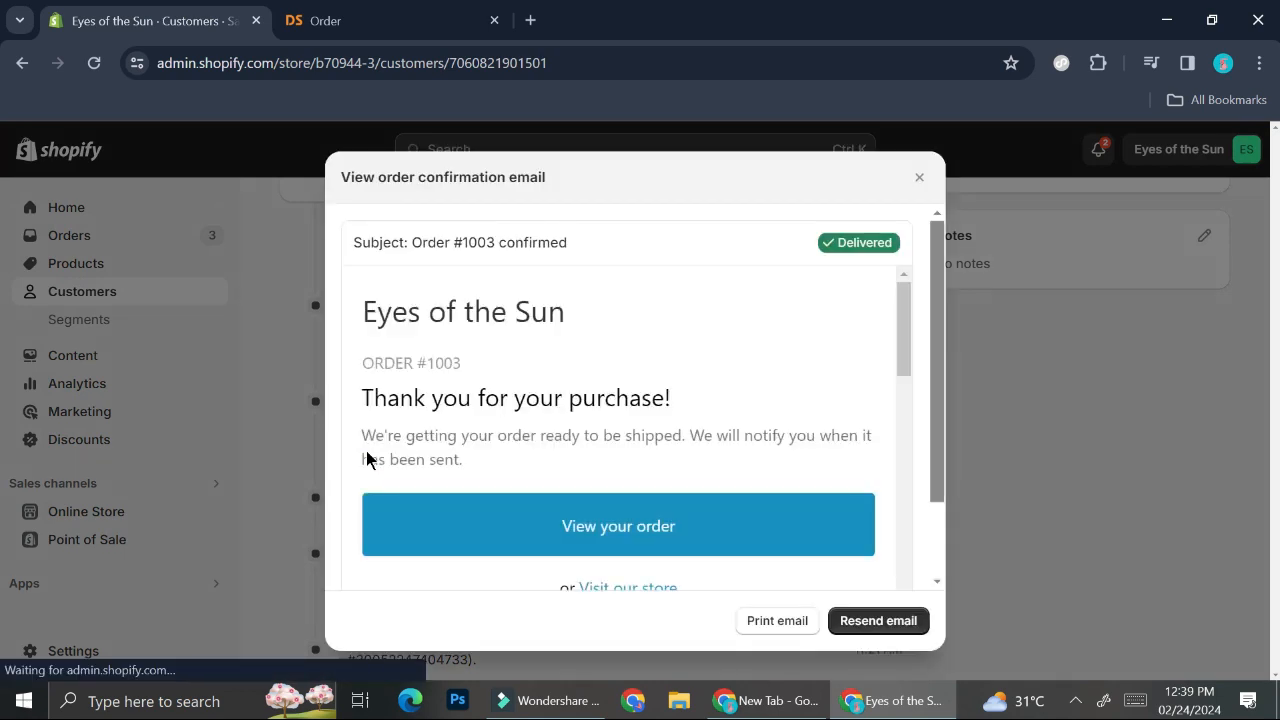
scroll(528, 350, down, 1)
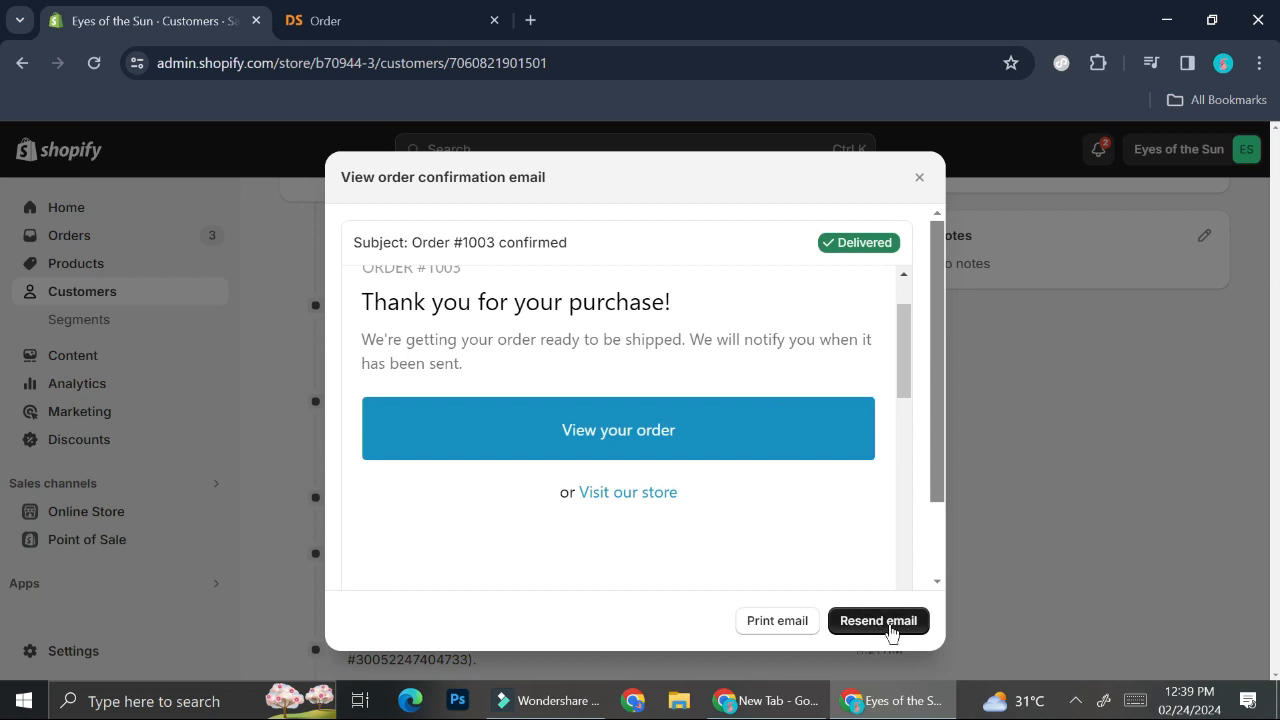
click(1011, 503)
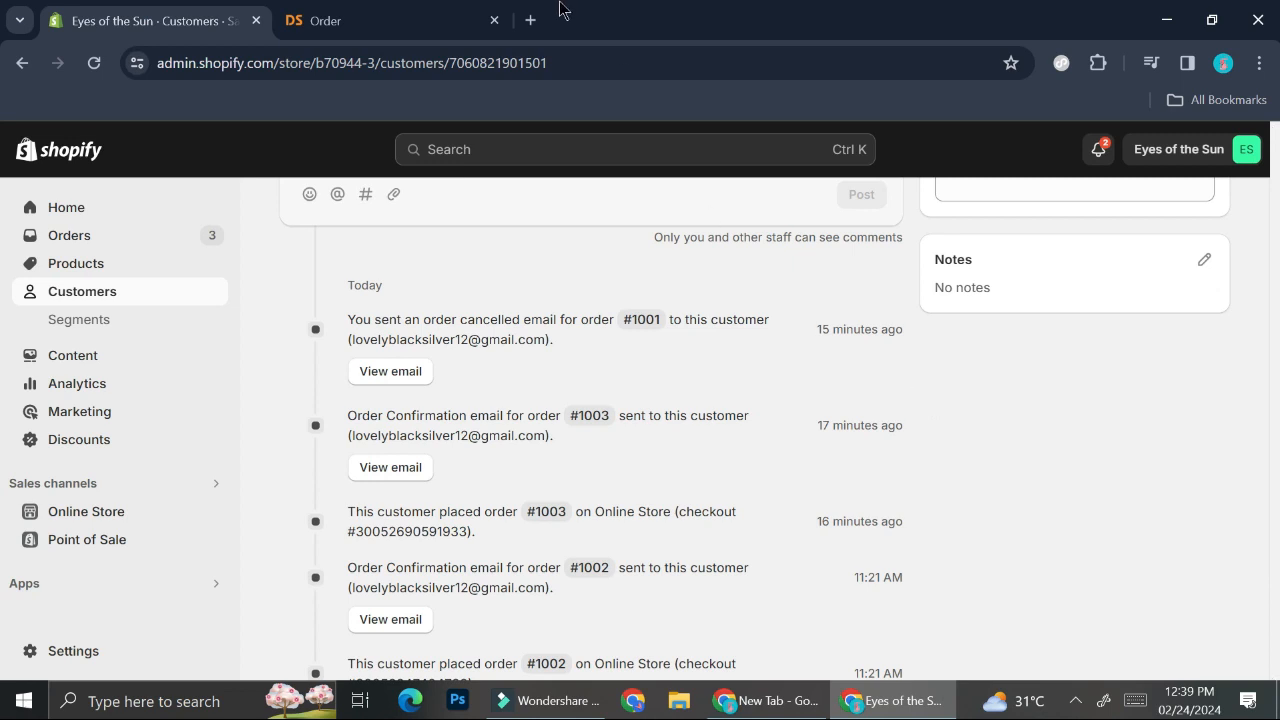
- Switch to DSers, review the awaiting AliExpress order and open the shipping method list for the Dragon Ring
click(440, 14)
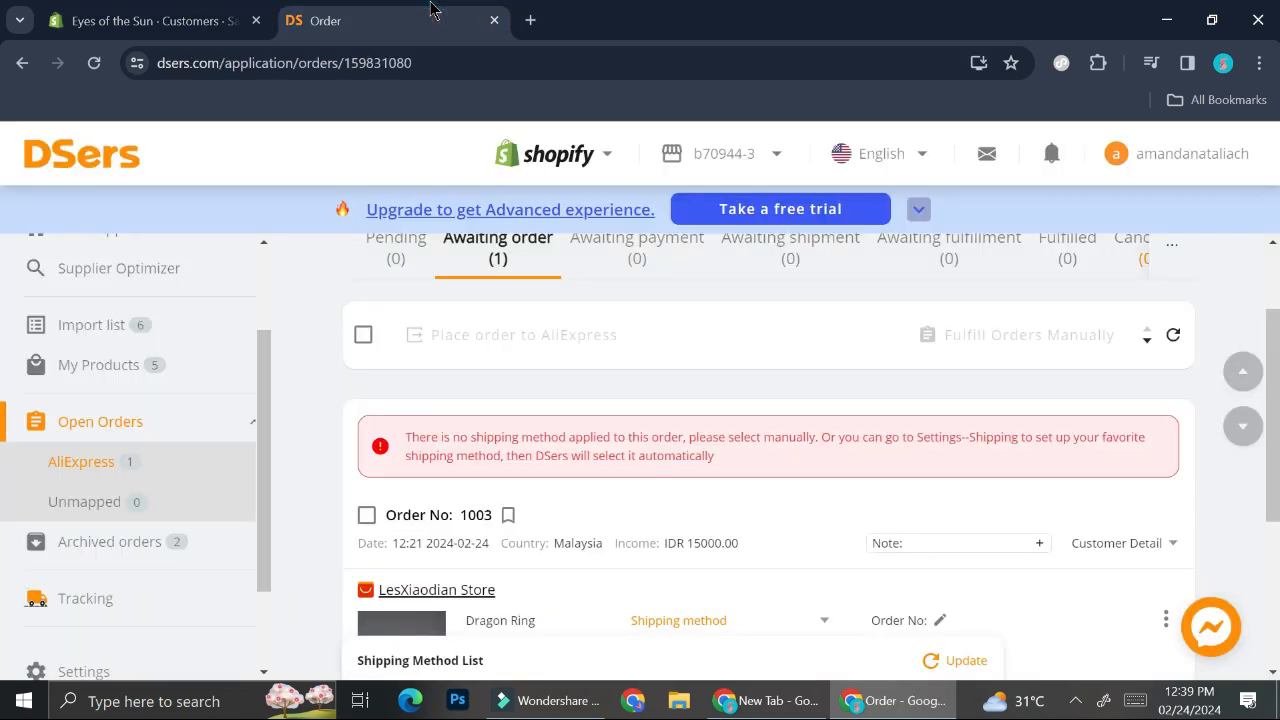
scroll(202, 390, up, 1)
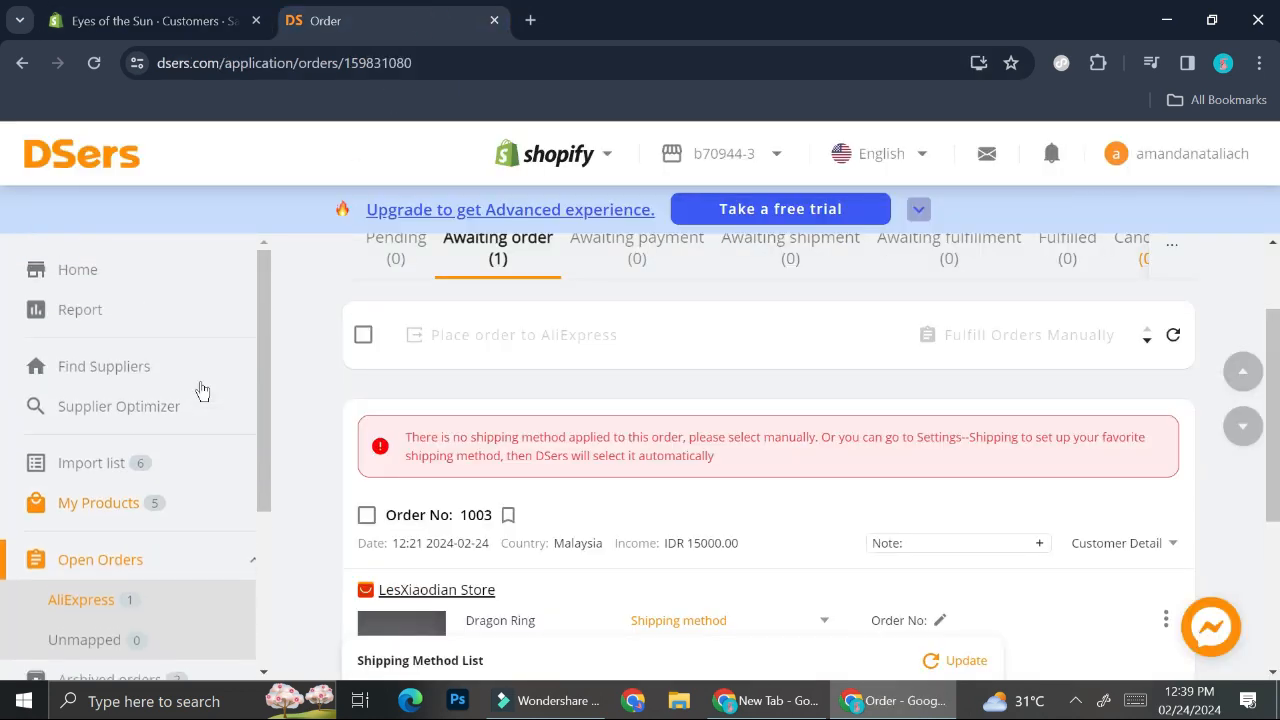
scroll(175, 488, down, 1)
scroll(175, 488, down, 1)
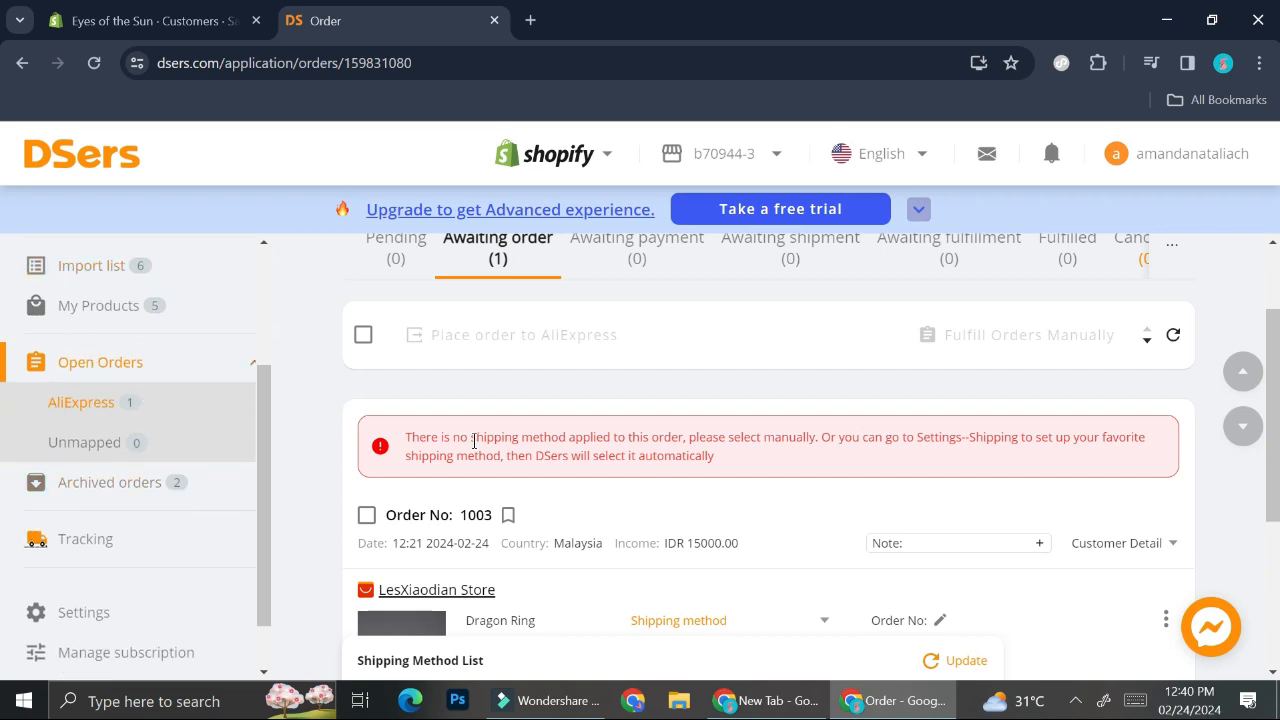
scroll(500, 425, up, 2)
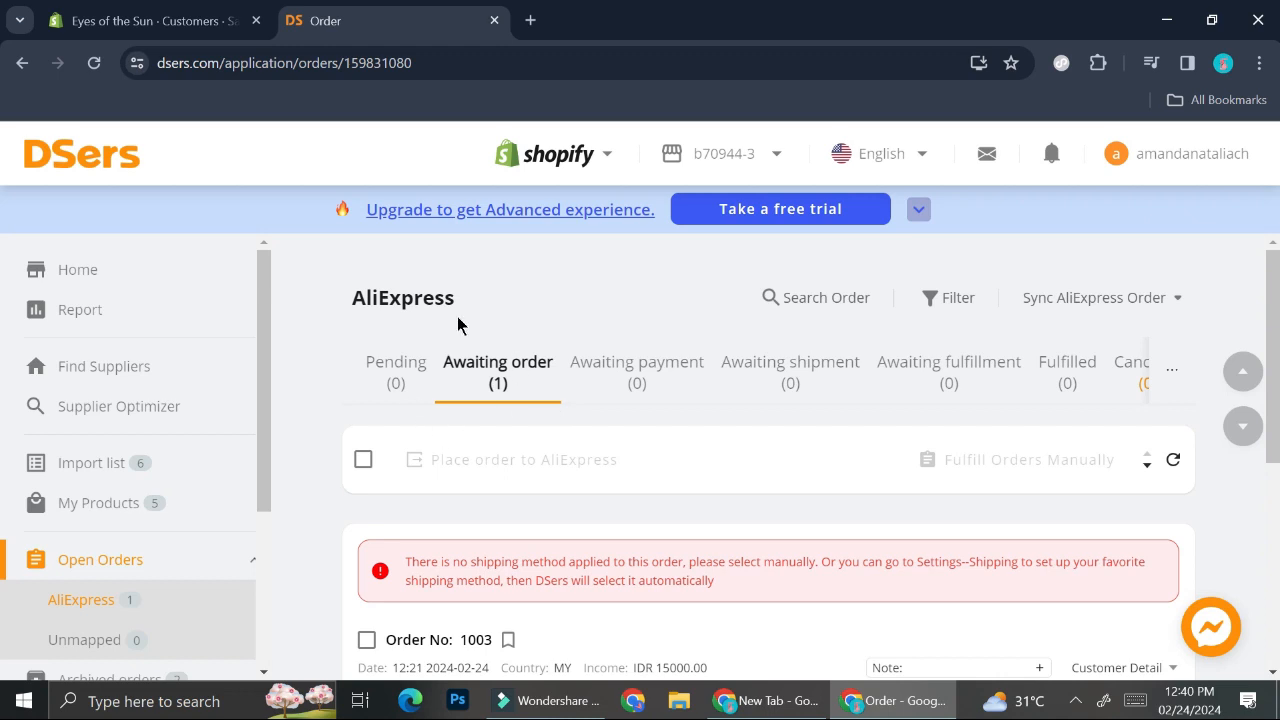
scroll(538, 488, down, 2)
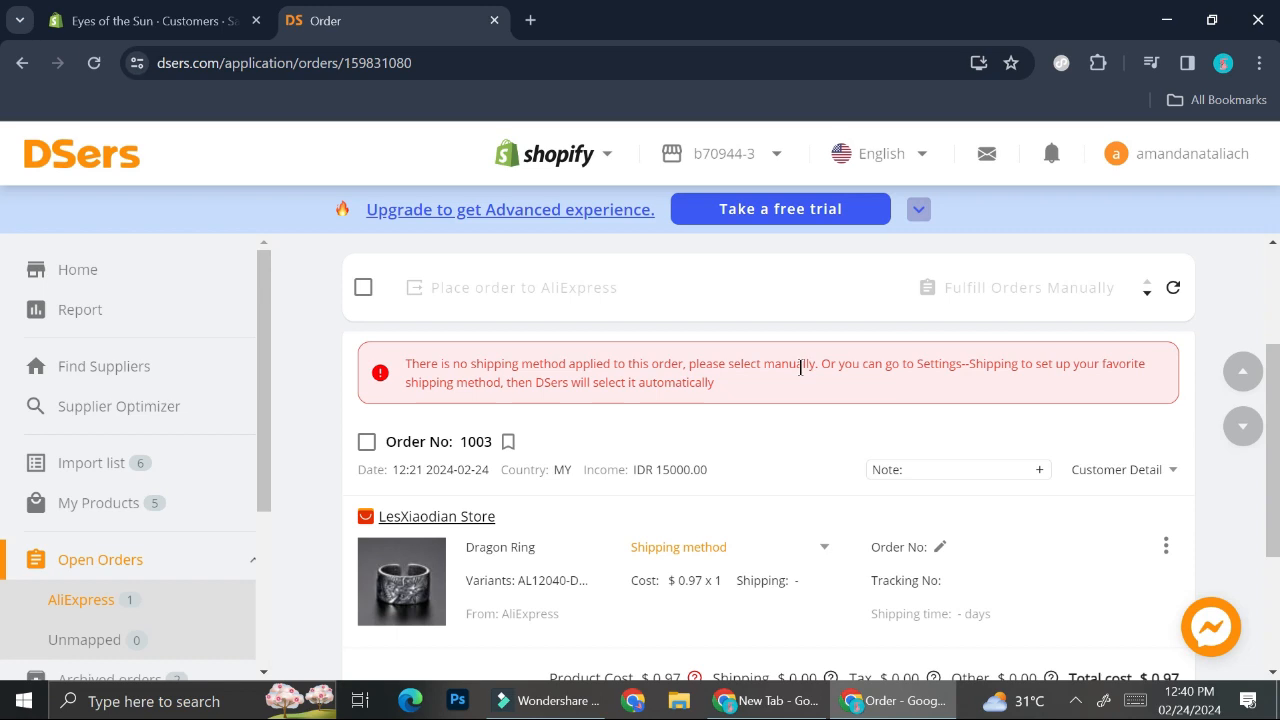
scroll(800, 368, down, 1)
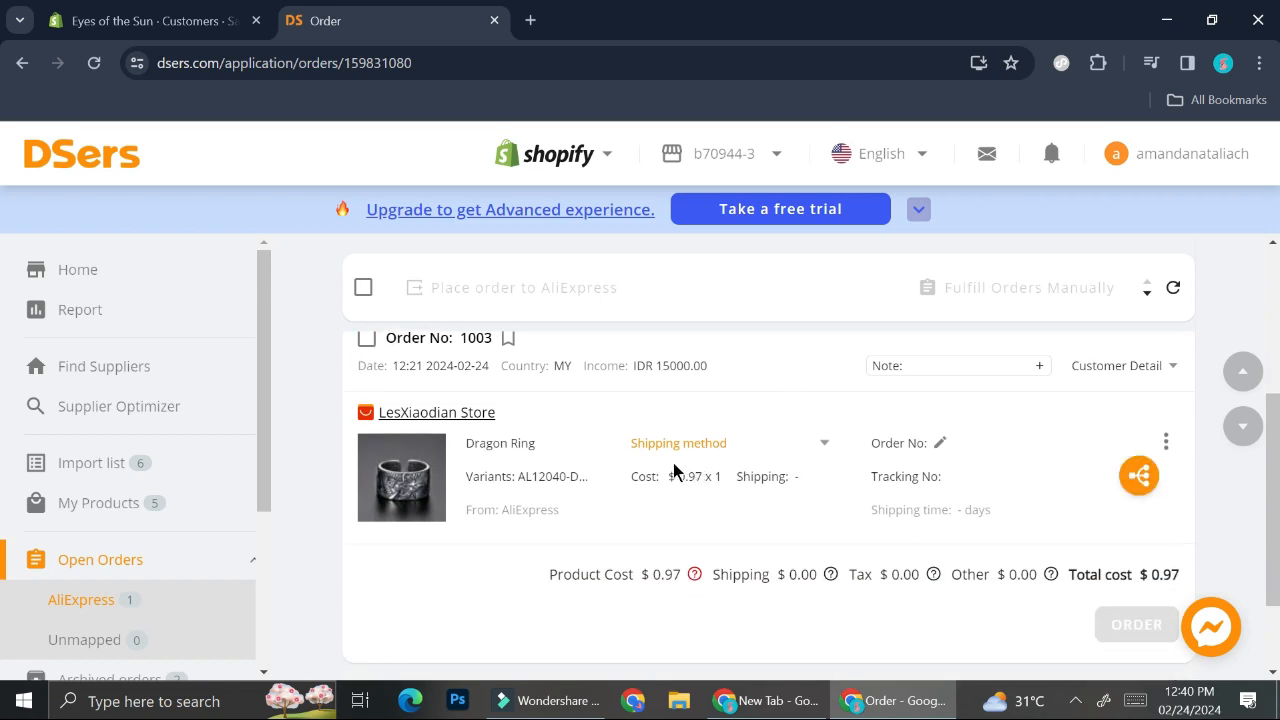
click(702, 452)
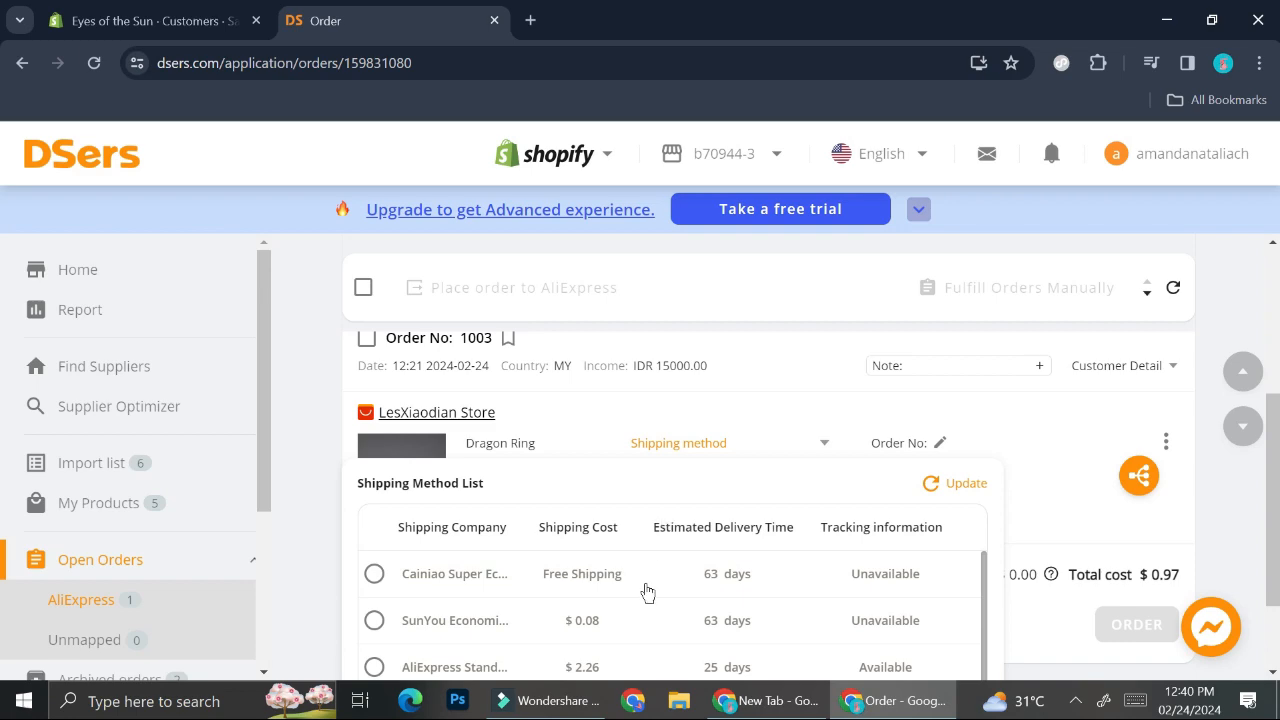
- Switch to the Shopify customer page and review the last placed order and the default address
click(165, 22)
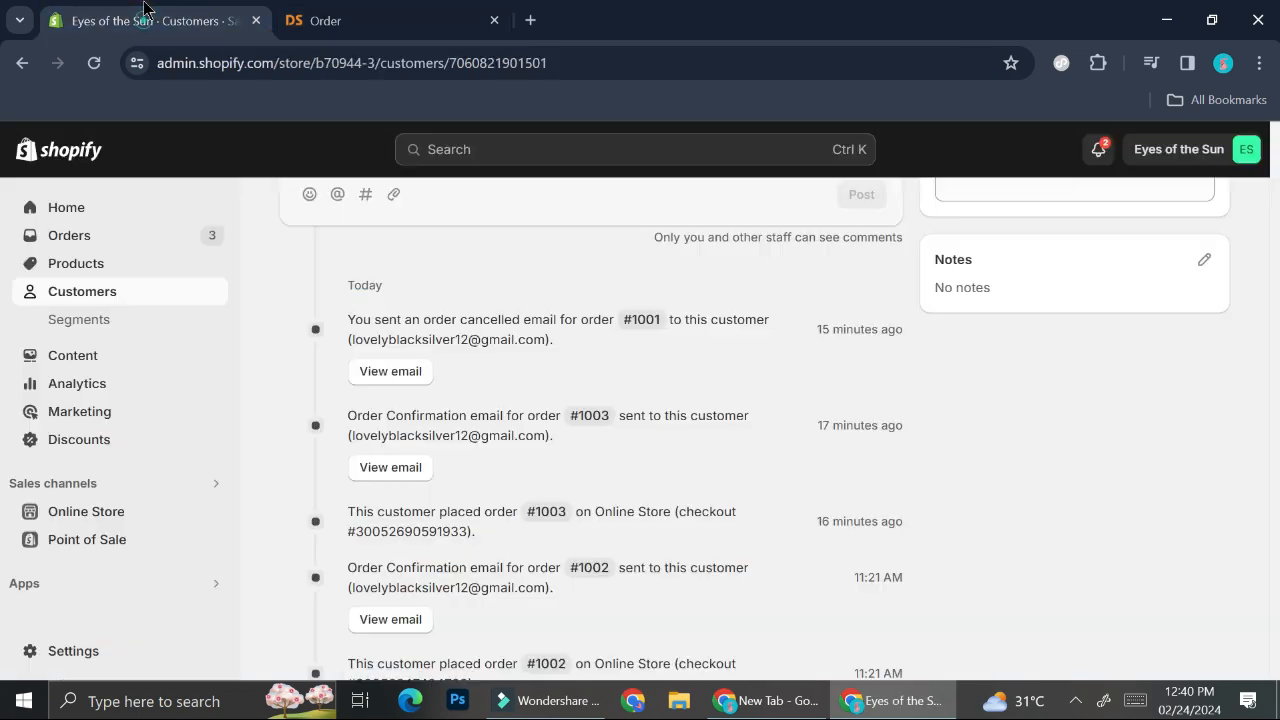
scroll(588, 391, up, 5)
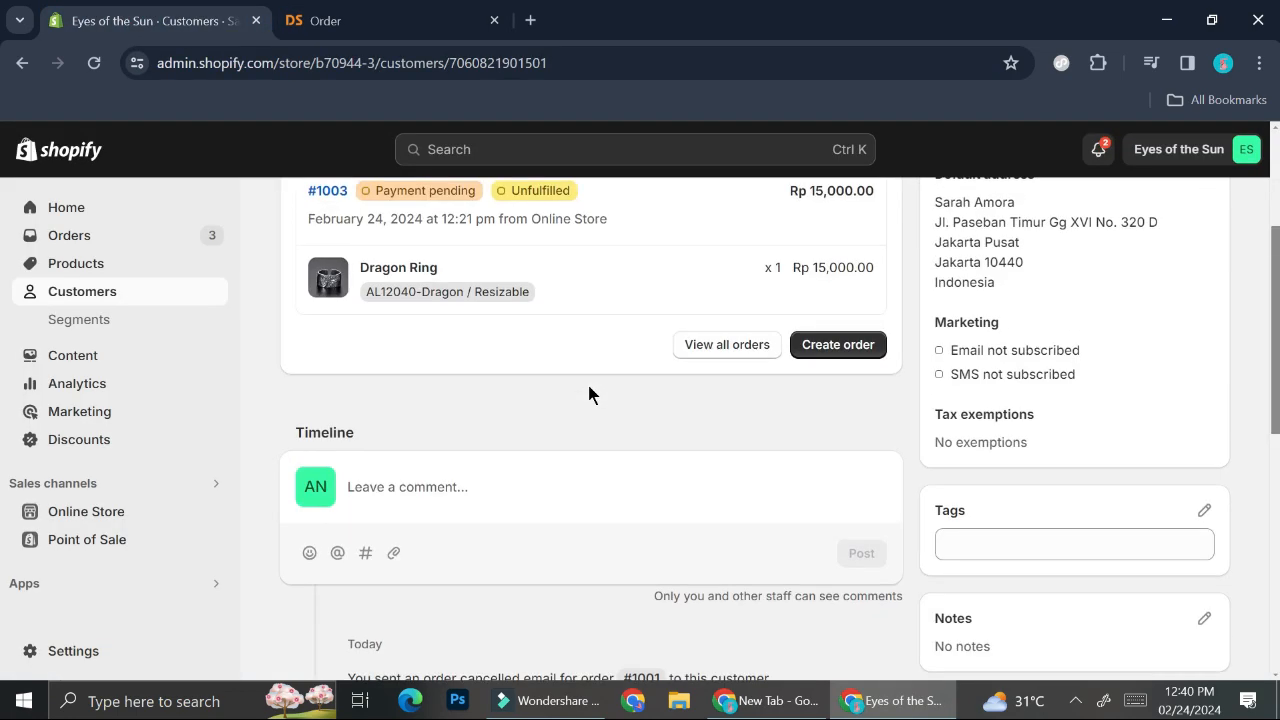
scroll(588, 391, up, 1)
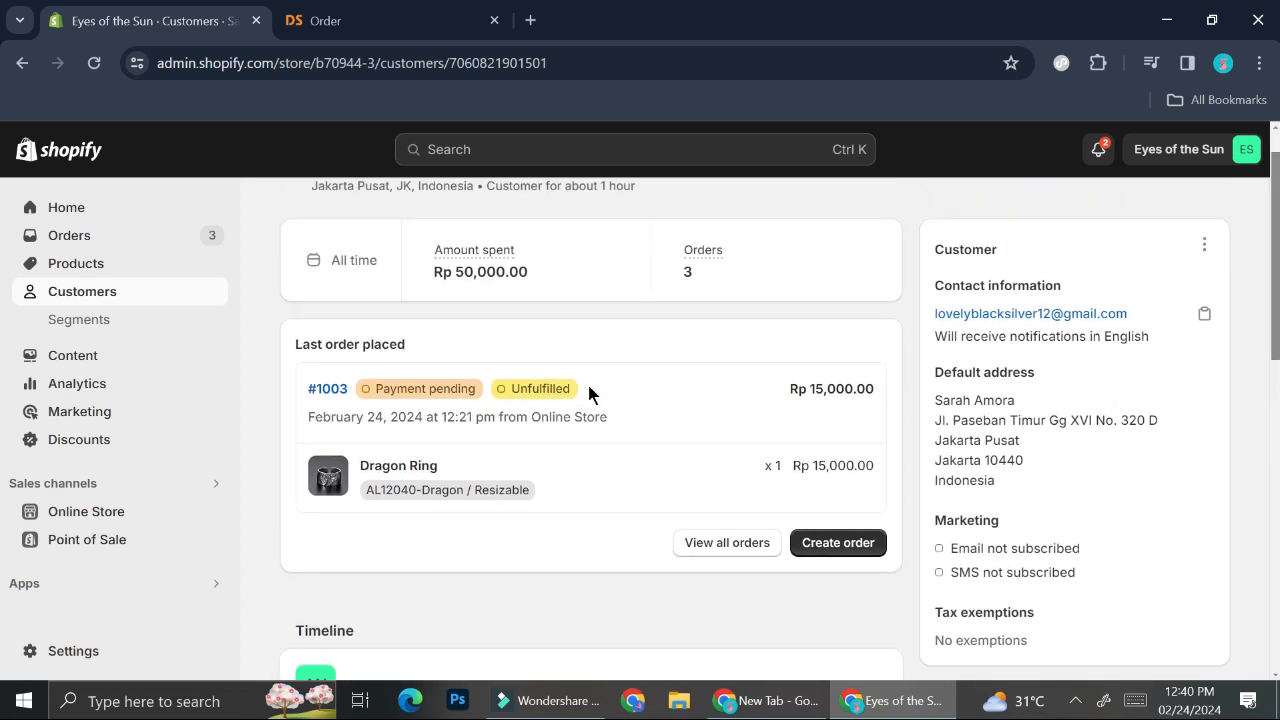
scroll(588, 393, down, 1)
- Switch back to DSers and apply the free Cainiao Super Economy Global shipping method to the Dragon Ring order
click(330, 20)
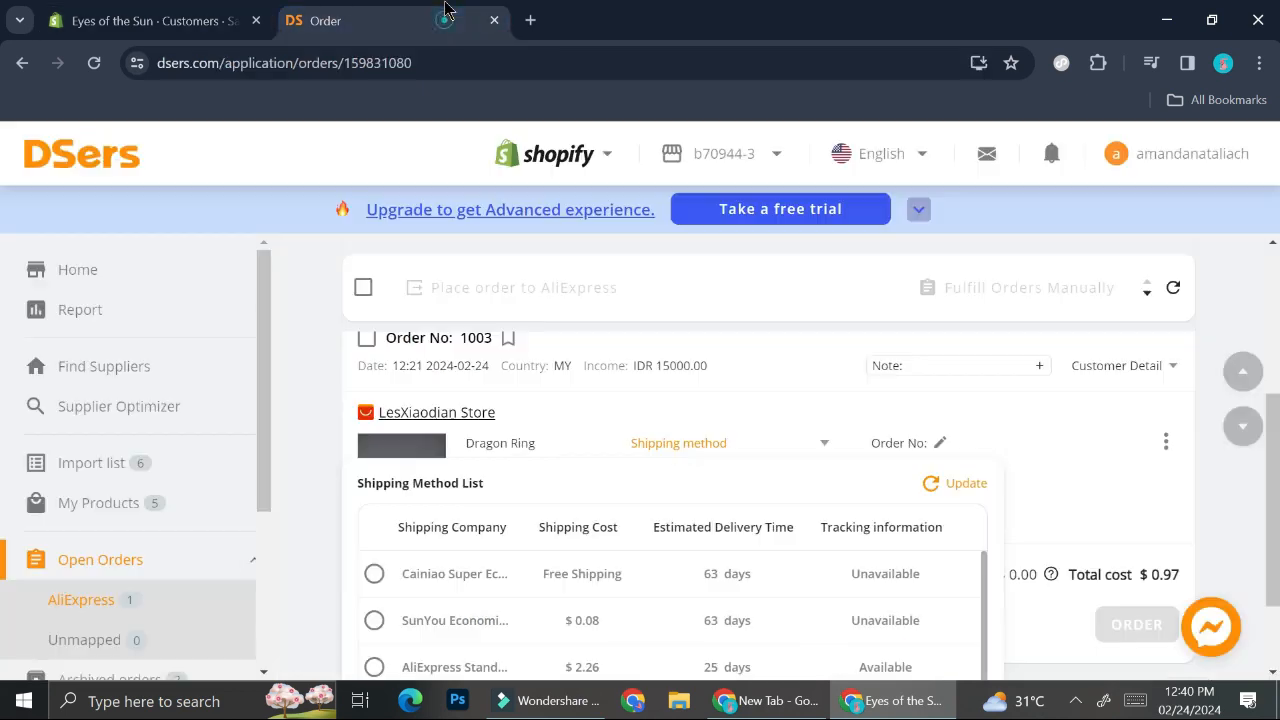
click(376, 575)
scroll(563, 600, down, 1)
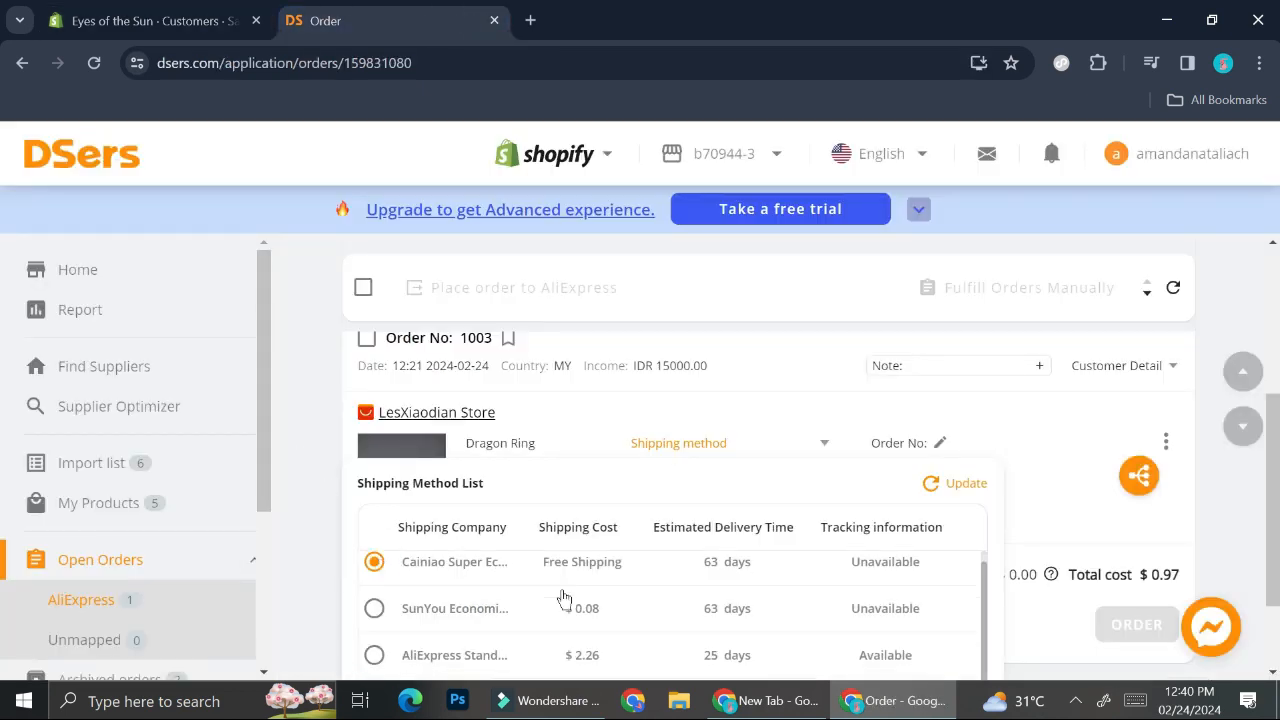
scroll(791, 523, down, 2)
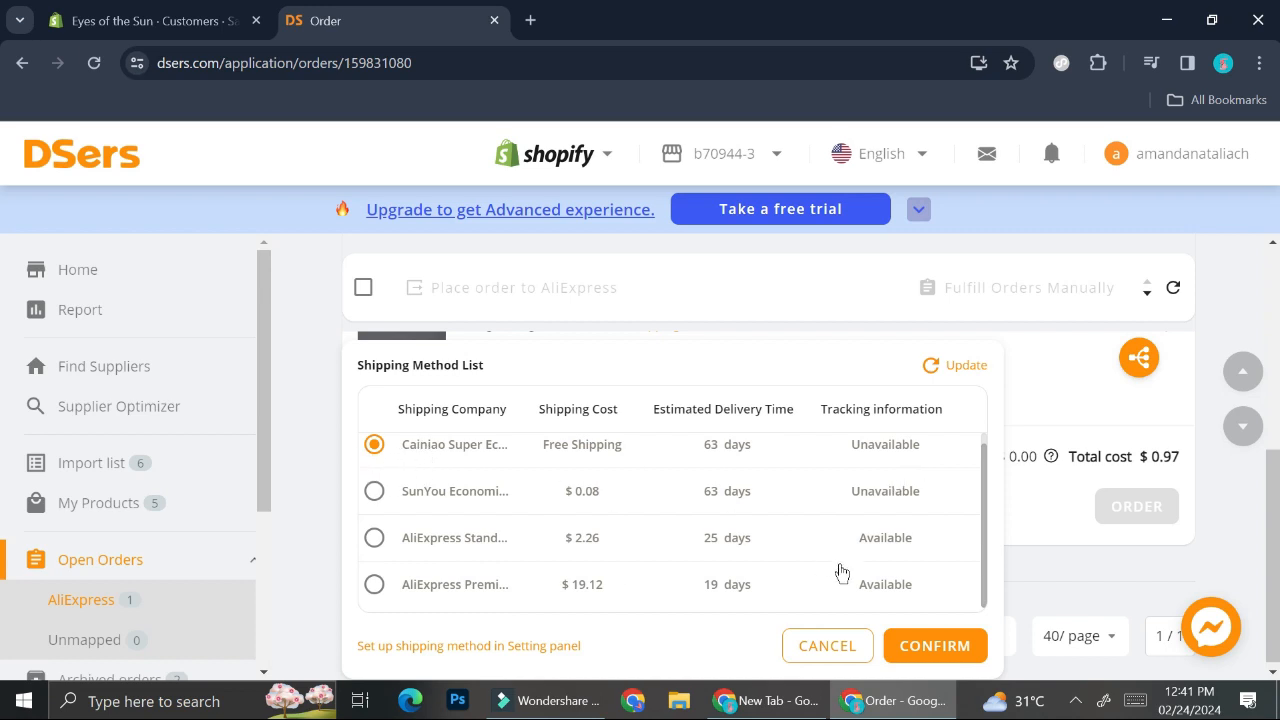
click(943, 640)
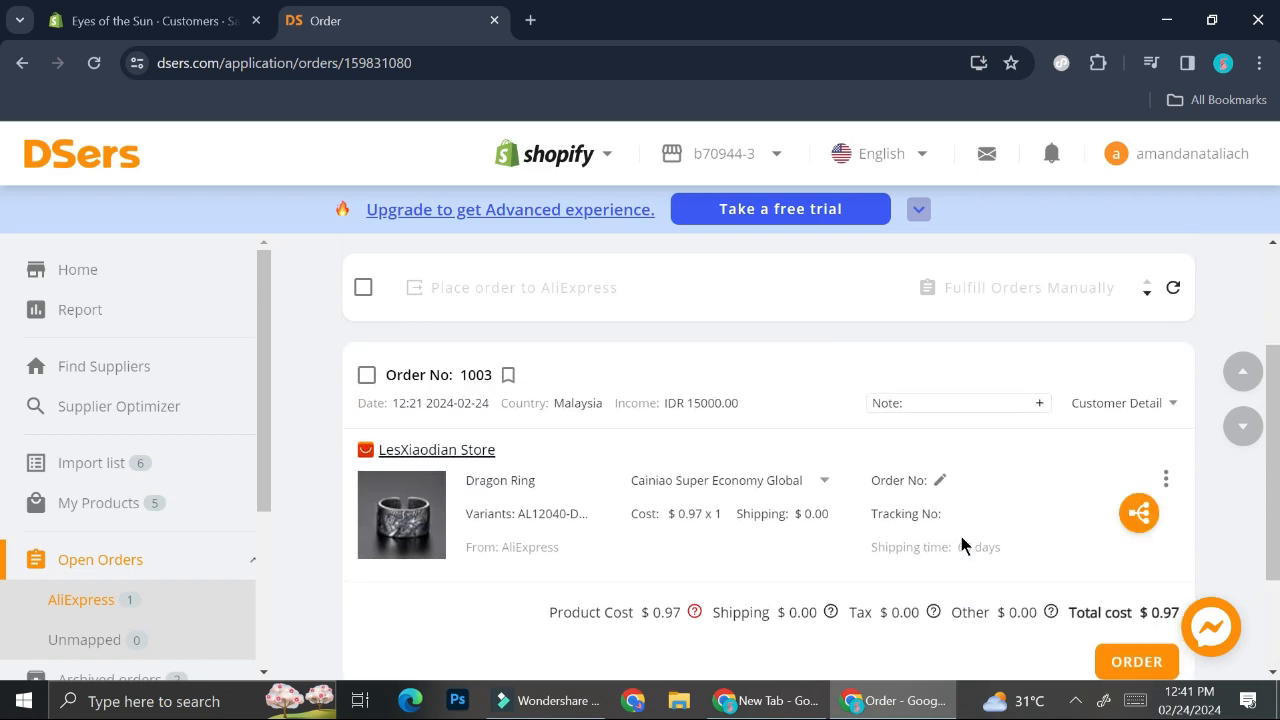
- Place the Dragon Ring order with AliExpress via API and show the orders awaiting payment
scroll(961, 536, up, 1)
scroll(961, 543, down, 2)
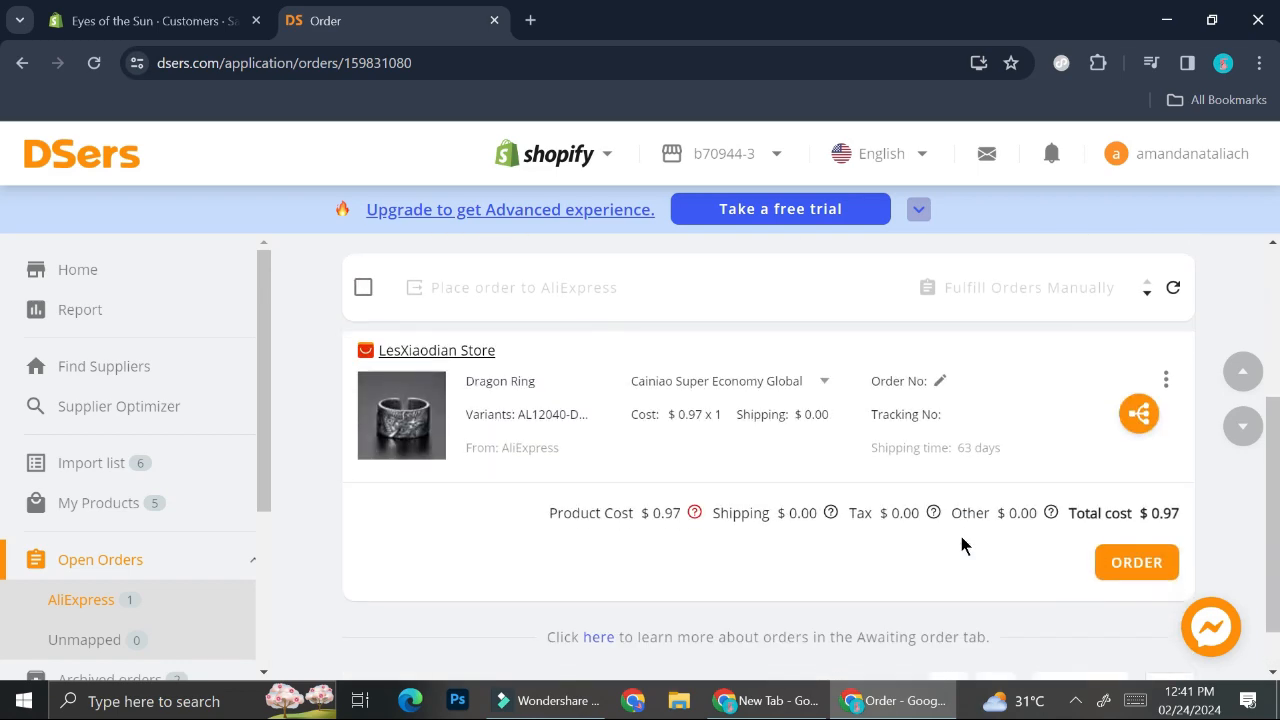
click(1108, 565)
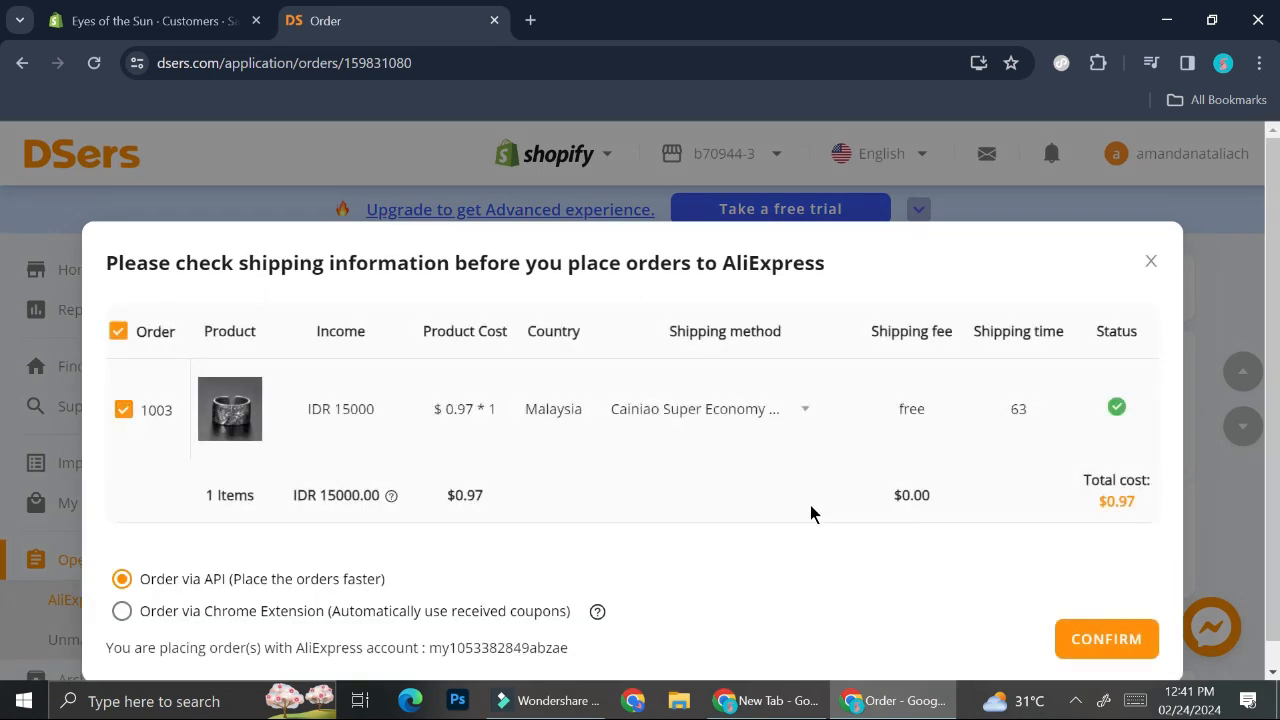
scroll(810, 512, down, 1)
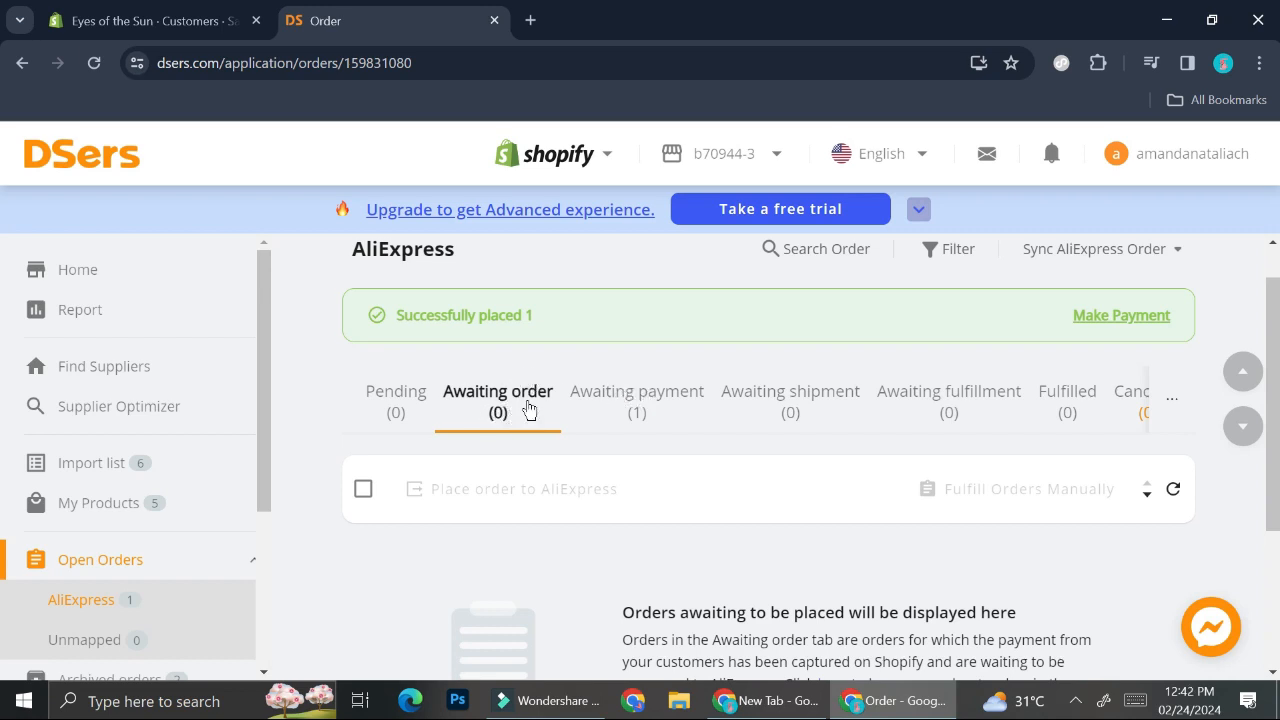
click(643, 403)
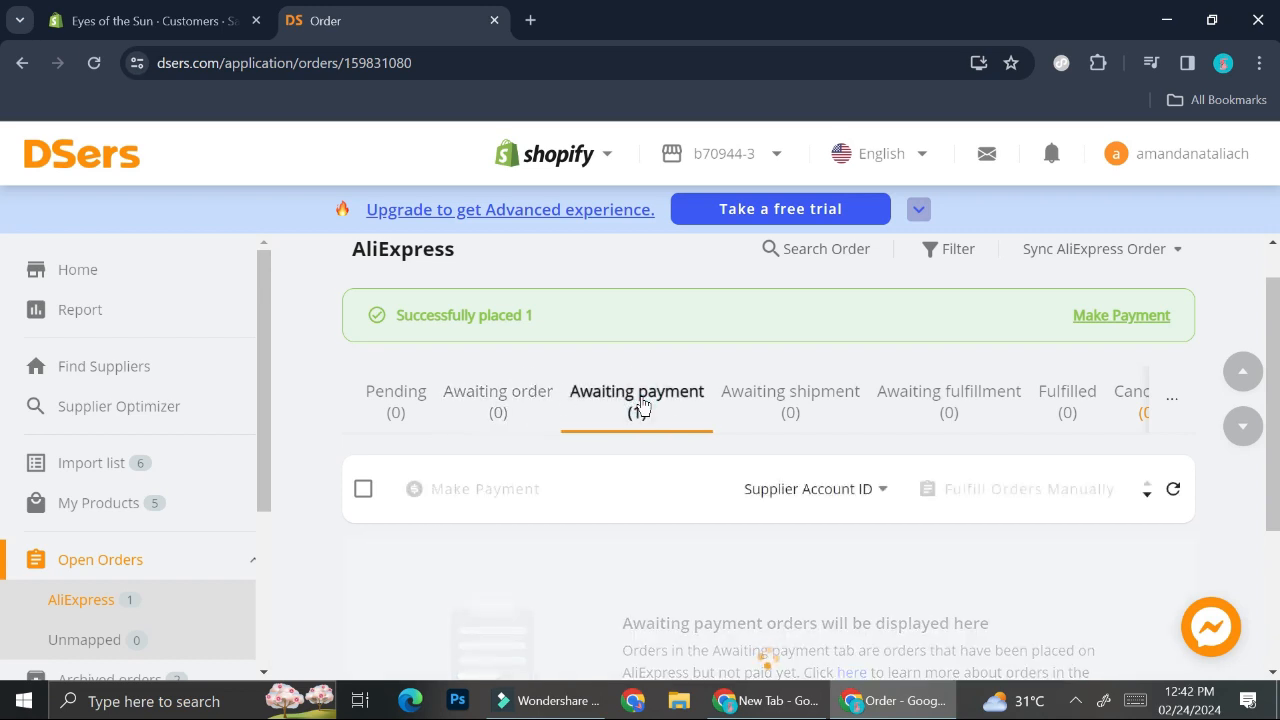
- Proceed to payment for the Dragon Ring order awaiting payment and review the unpaid order on the AliExpress orders page
scroll(646, 488, down, 2)
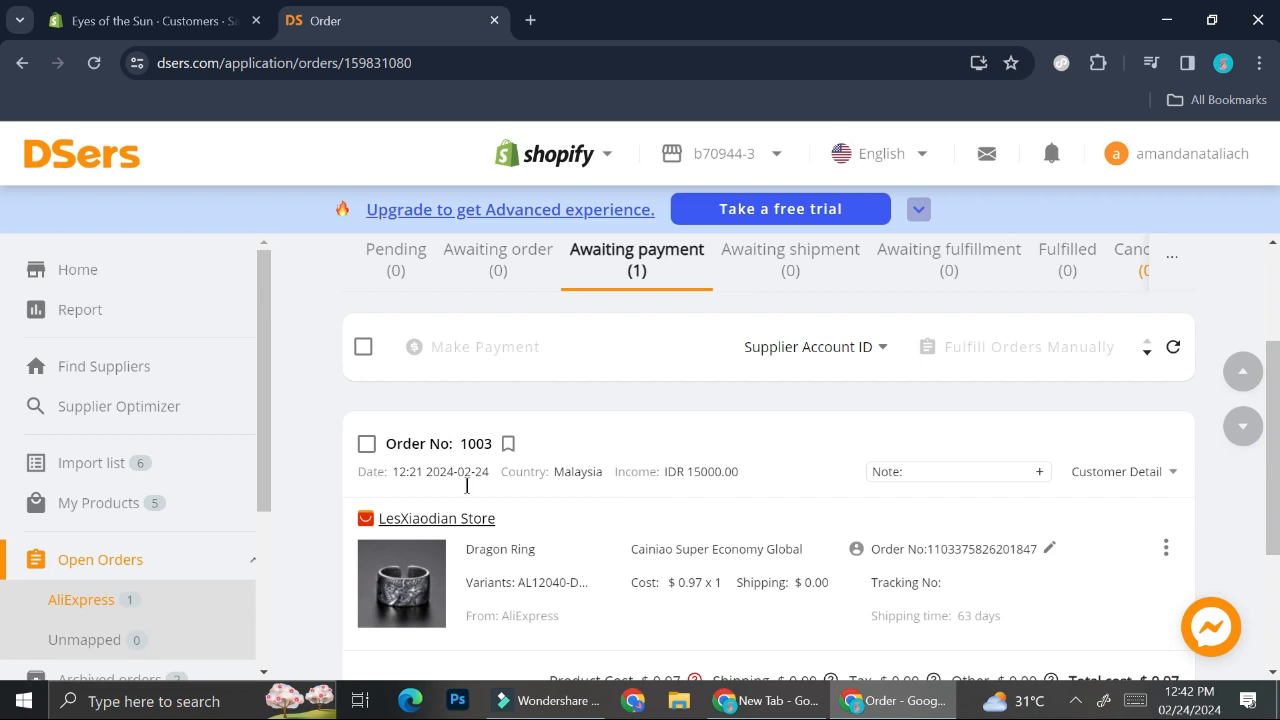
scroll(710, 490, down, 1)
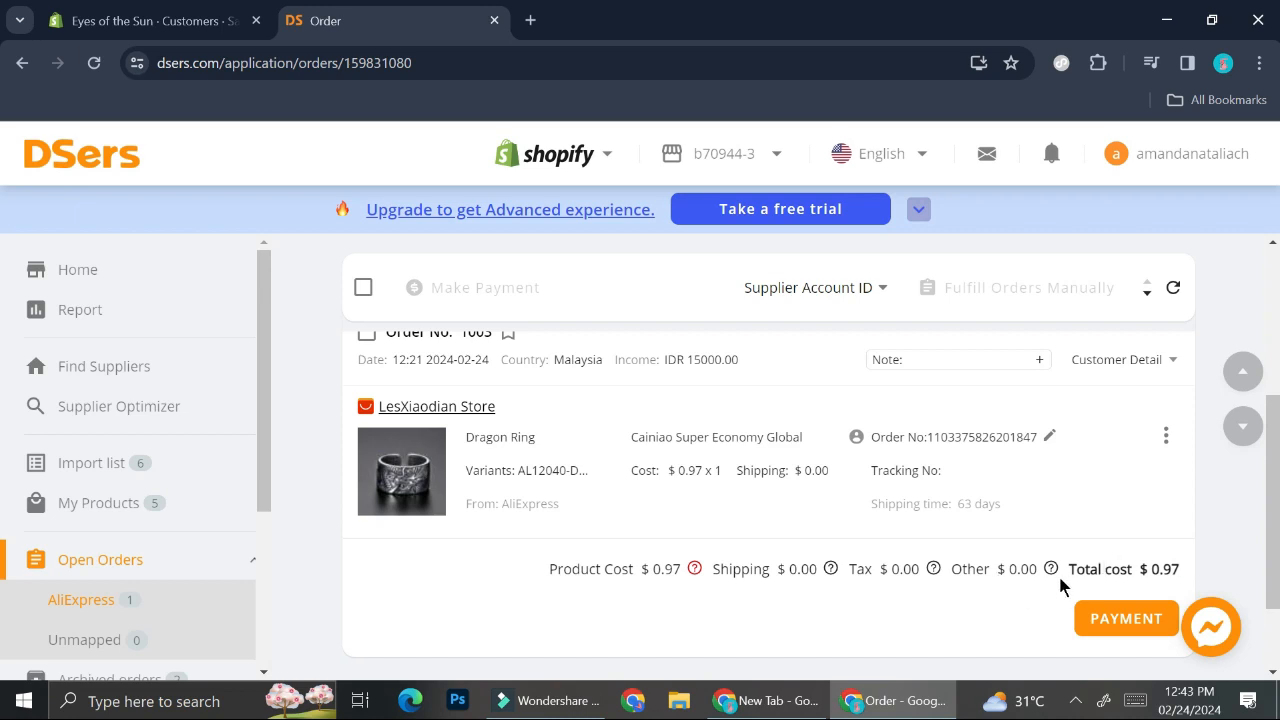
click(1106, 620)
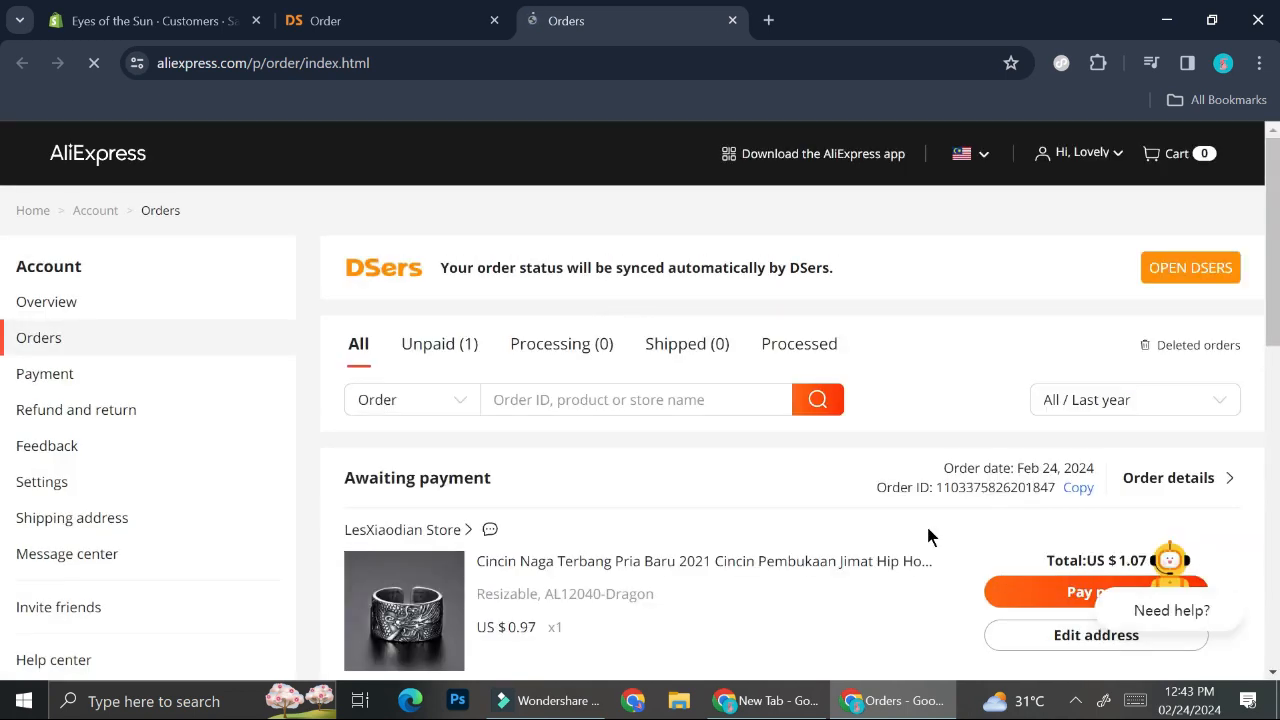
scroll(928, 530, down, 1)
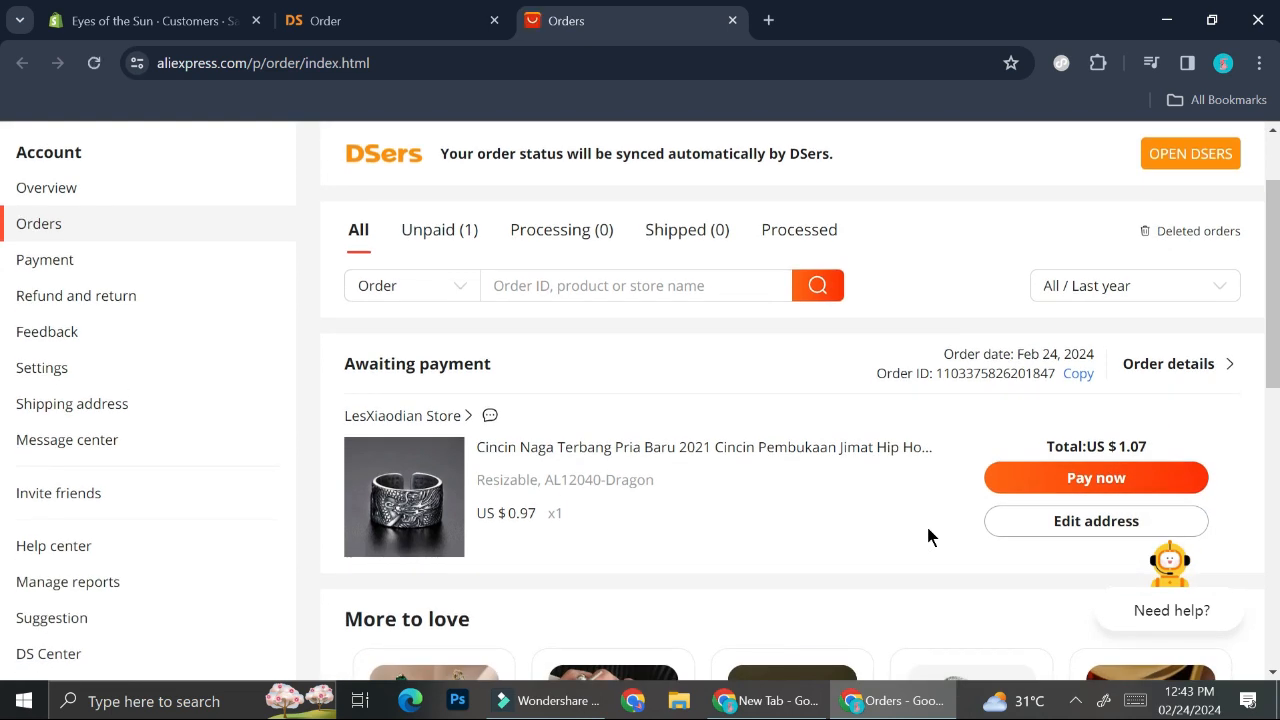
scroll(927, 529, down, 3)
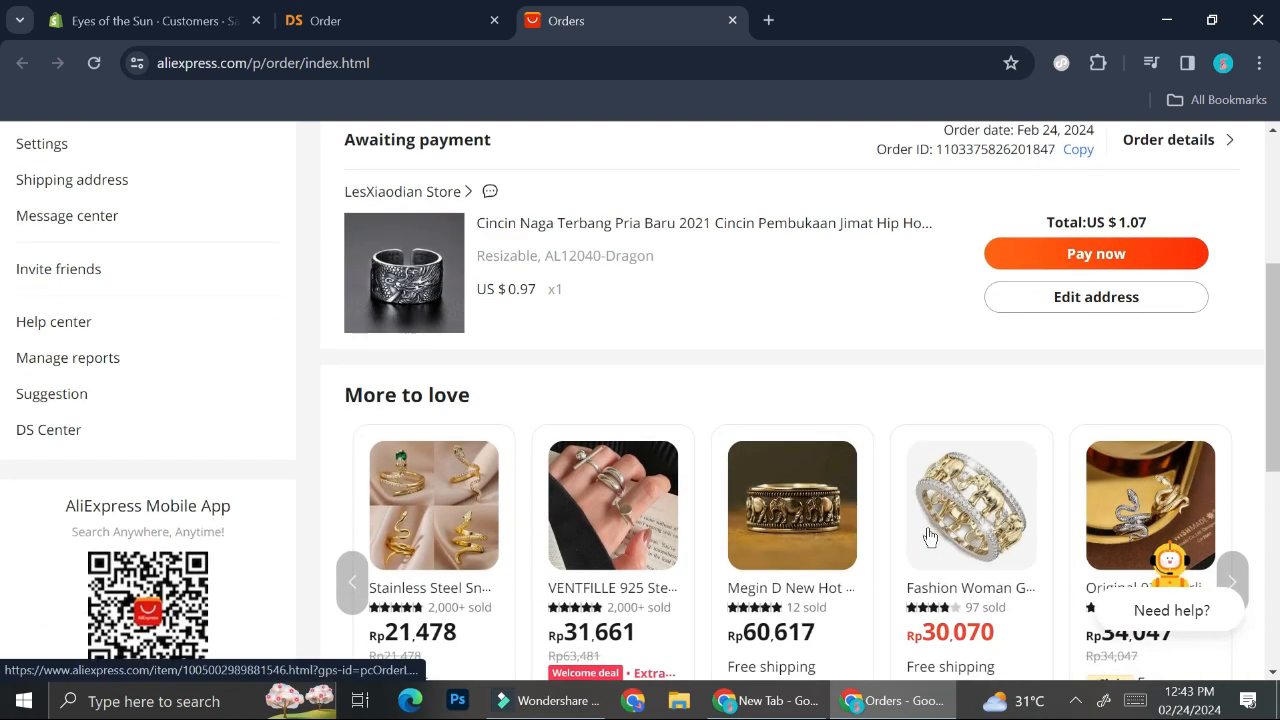
scroll(928, 537, up, 3)
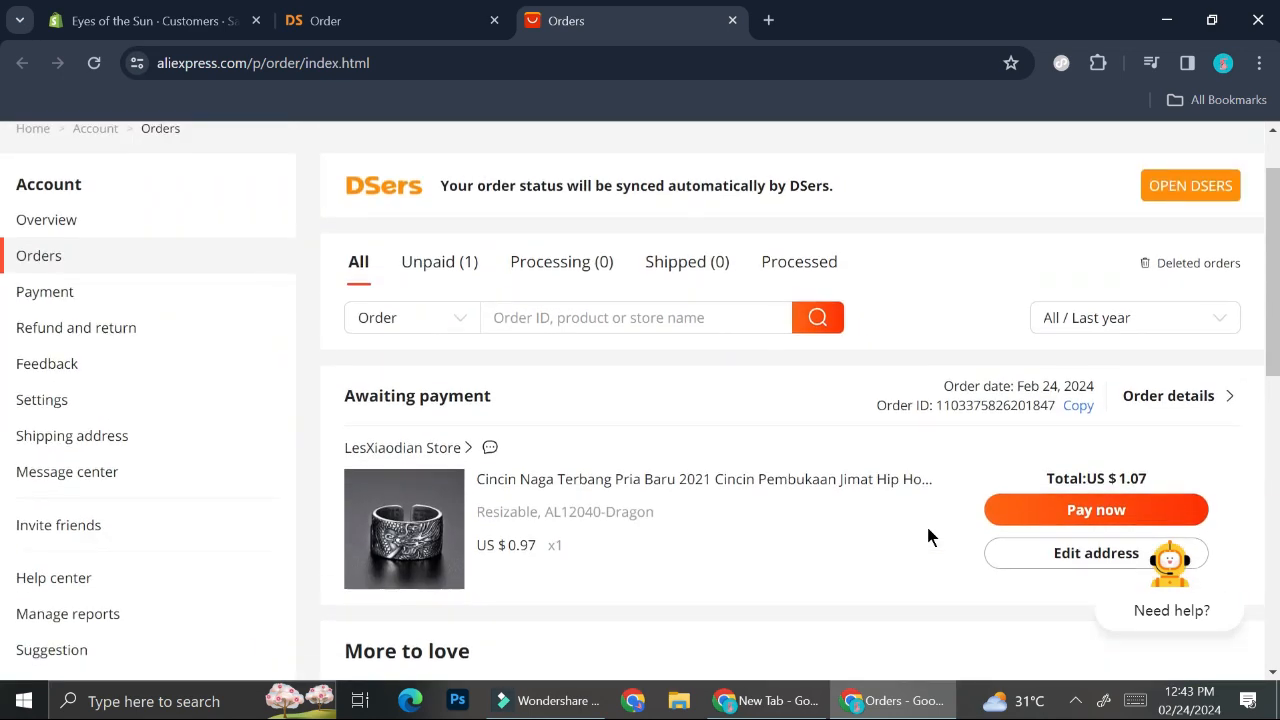
- View the AliExpress payment methods and the new card form for the Dragon Ring order, and return to DSers without paying
click(1030, 508)
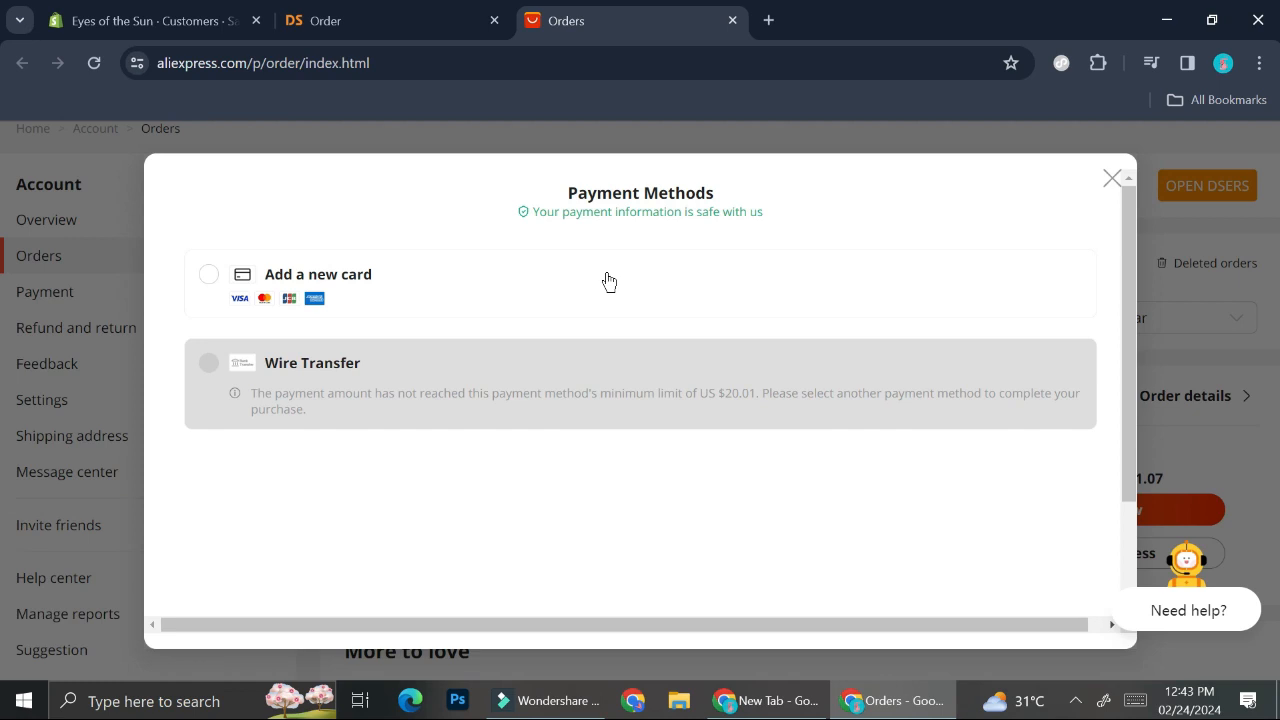
click(205, 268)
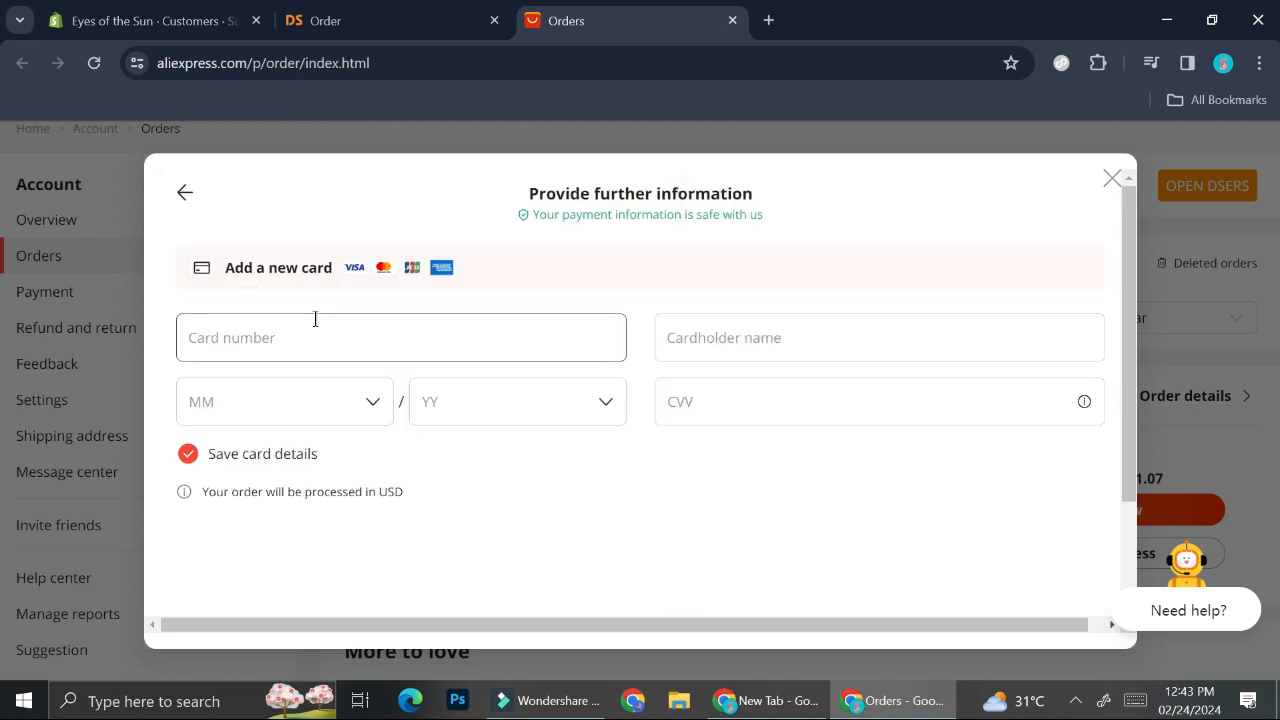
click(188, 193)
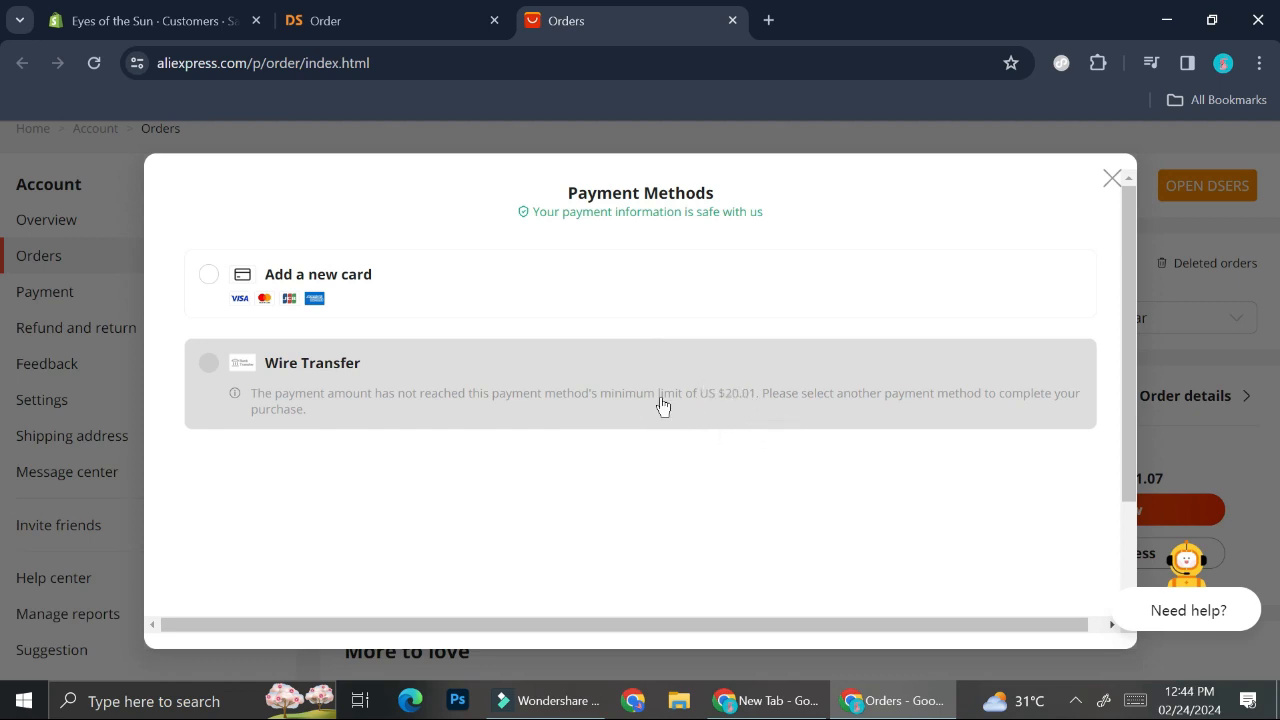
click(1110, 181)
key(ctrl+w)
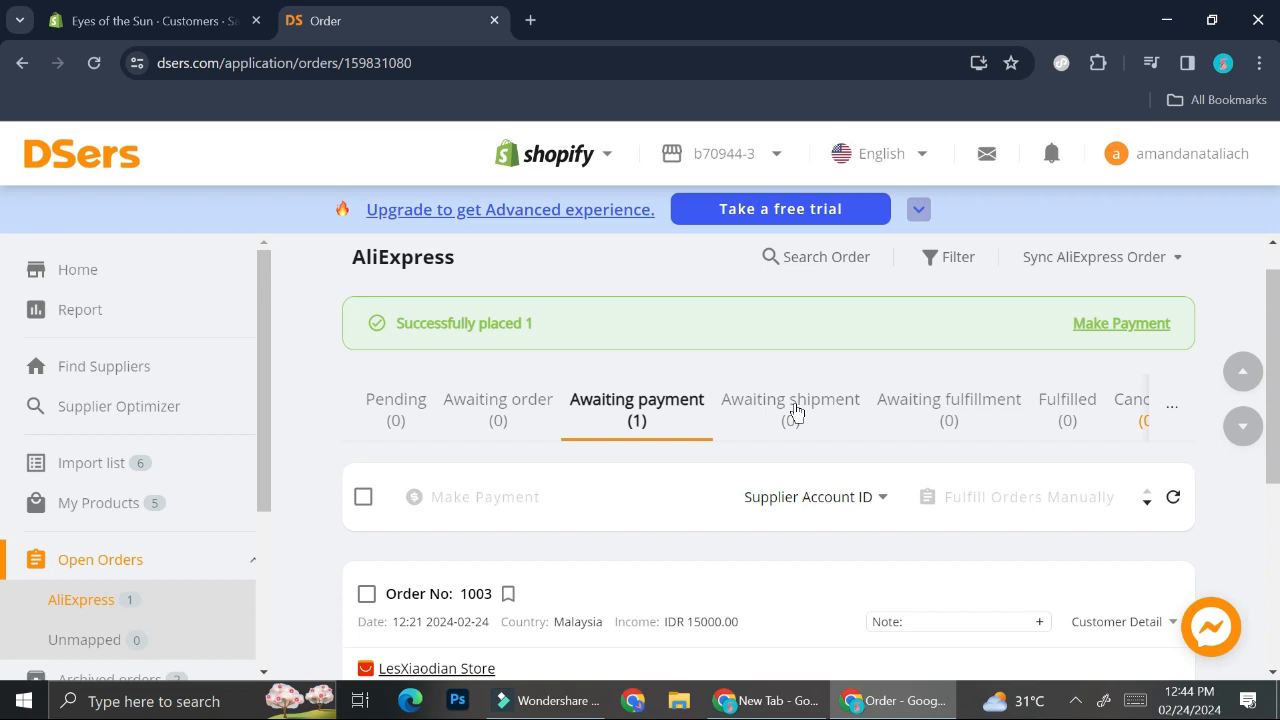
- Review the pending and awaiting order lists for AliExpress, and return to the orders awaiting payment
scroll(618, 413, down, 2)
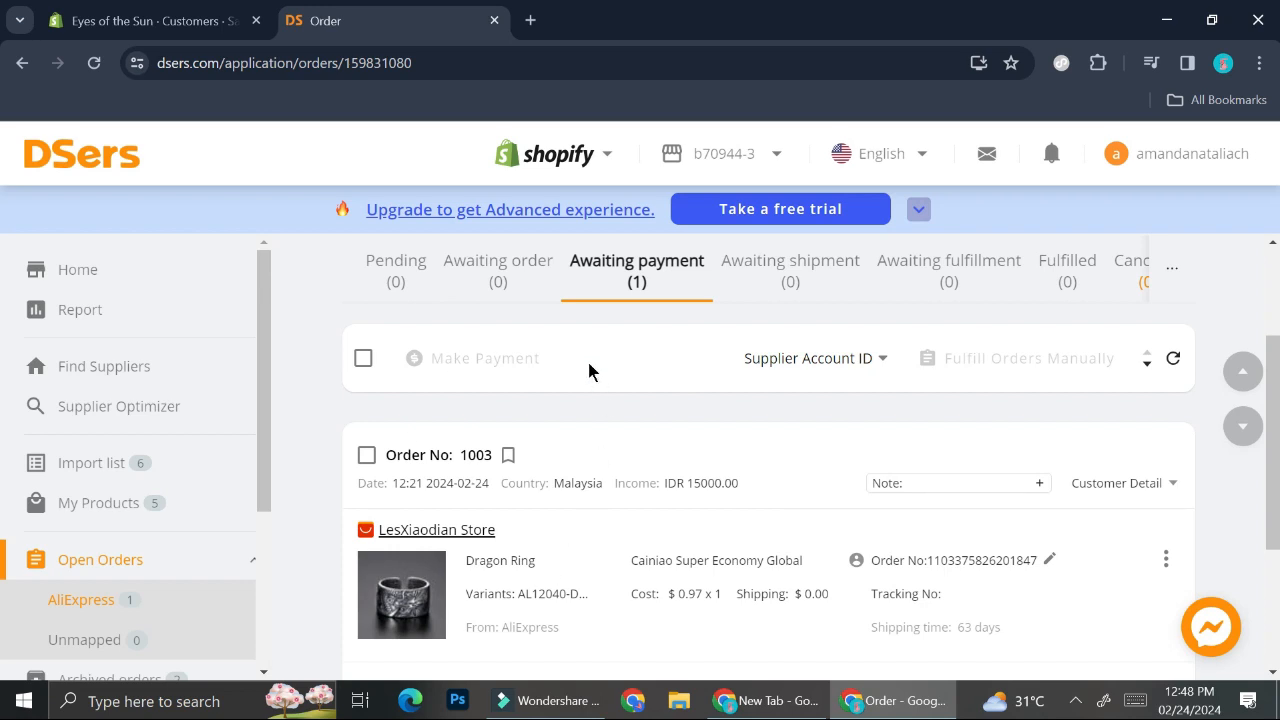
click(396, 278)
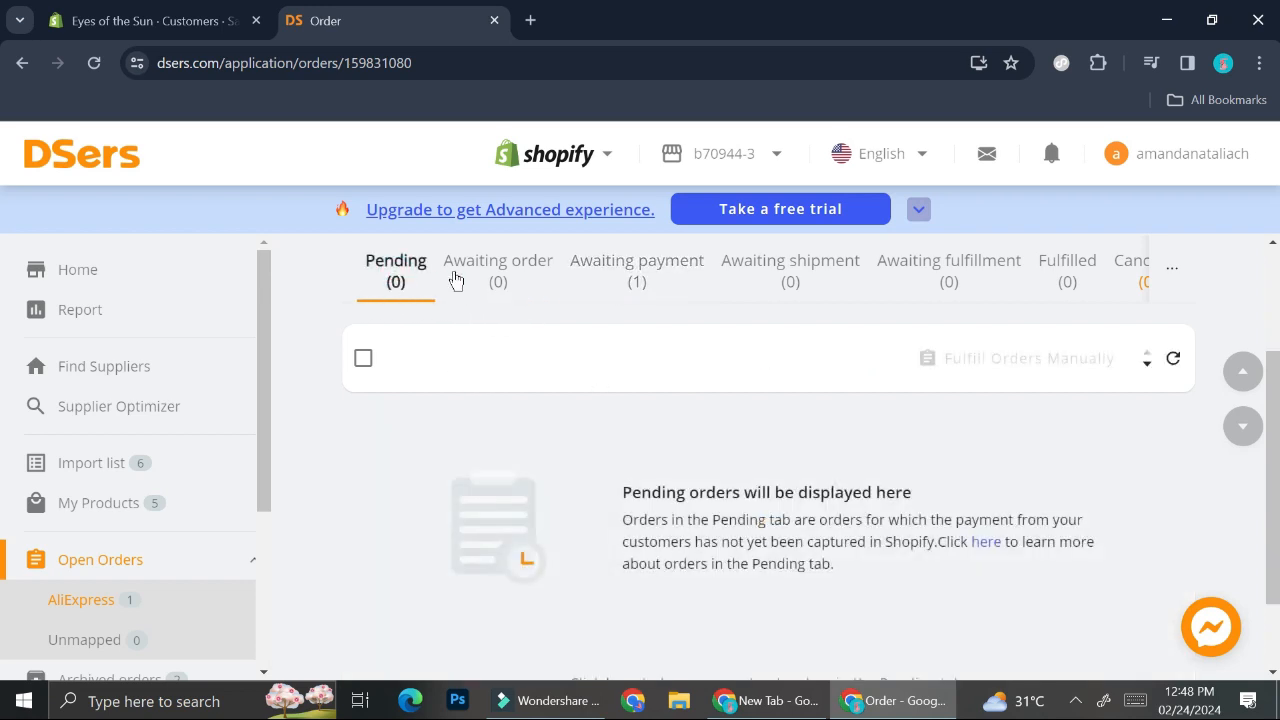
click(530, 285)
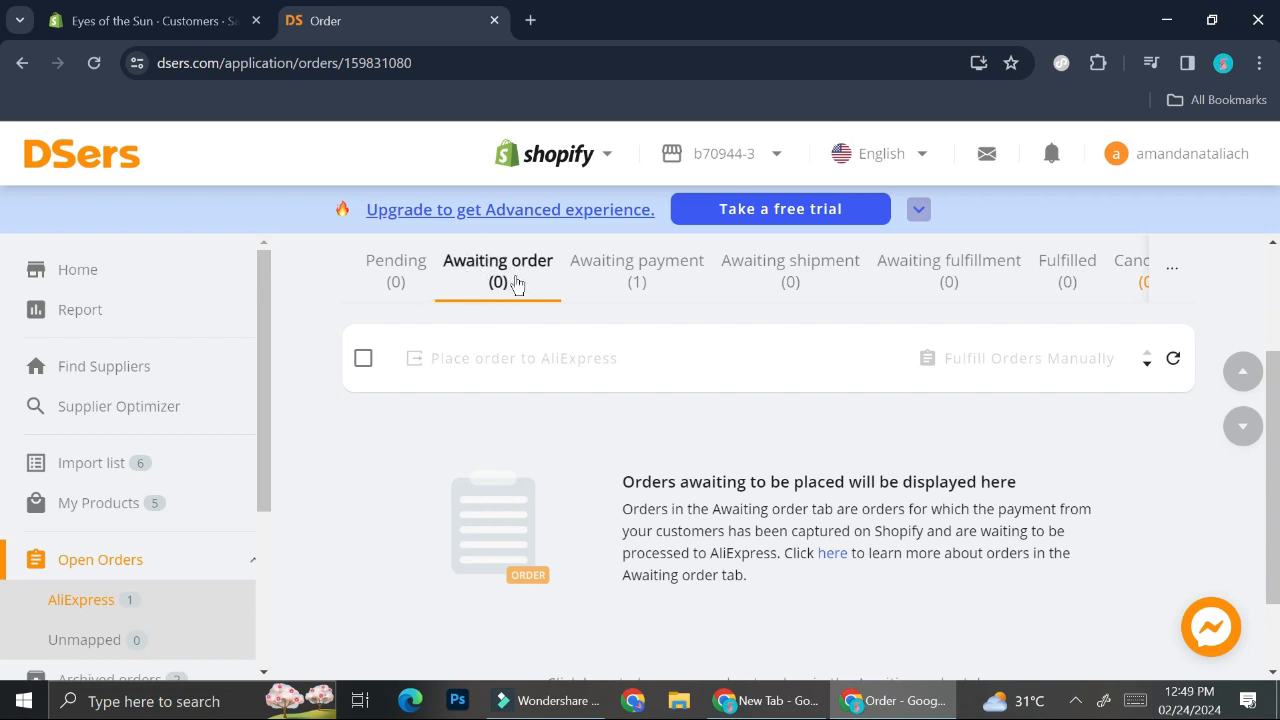
scroll(722, 578, down, 1)
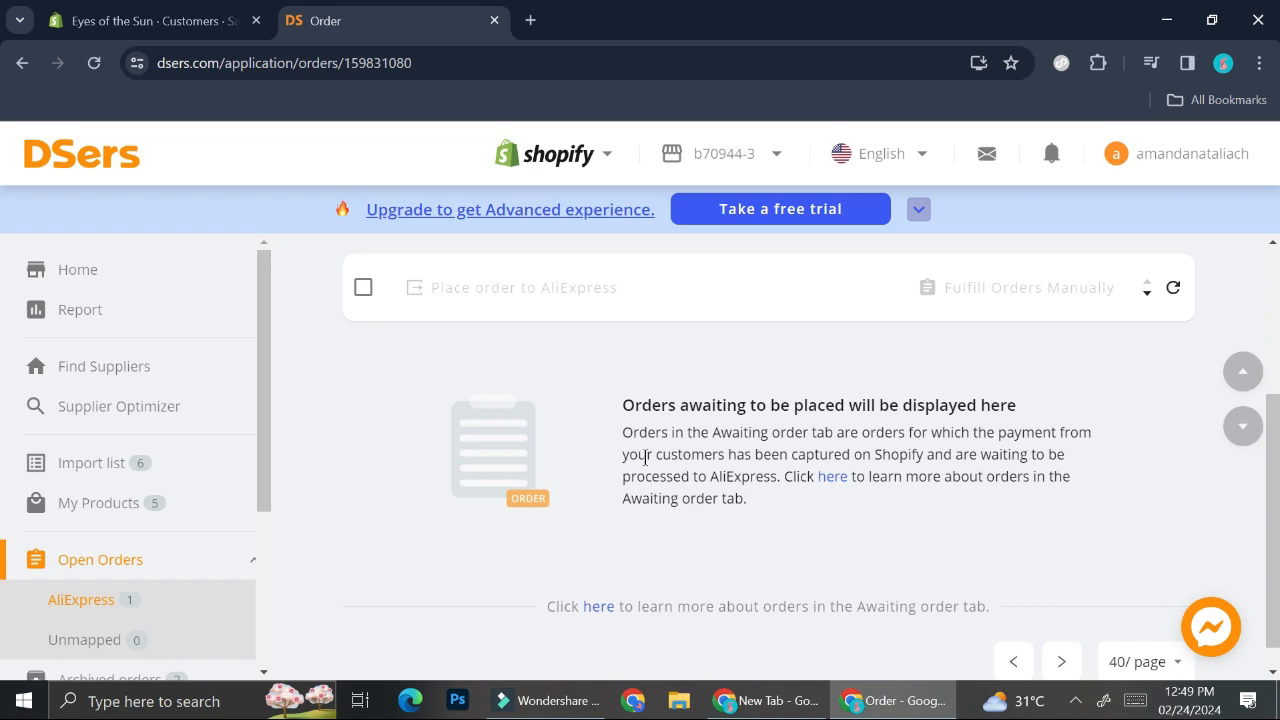
scroll(650, 460, up, 2)
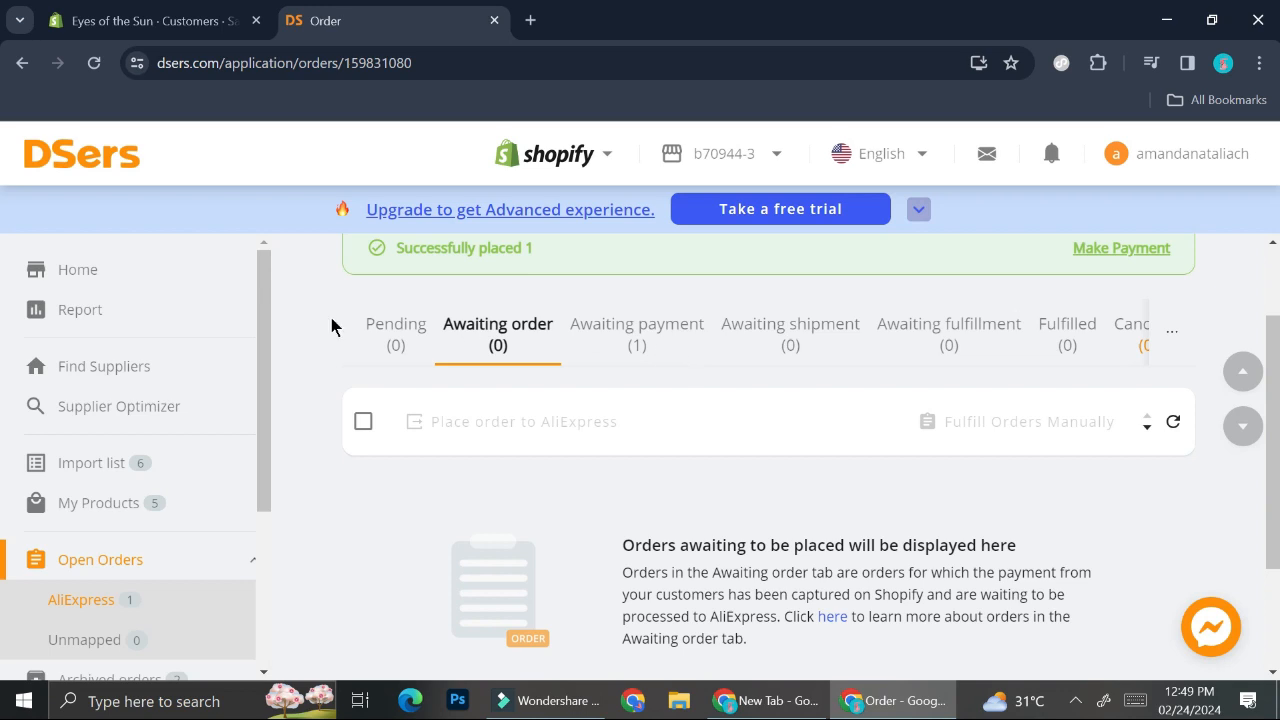
click(412, 328)
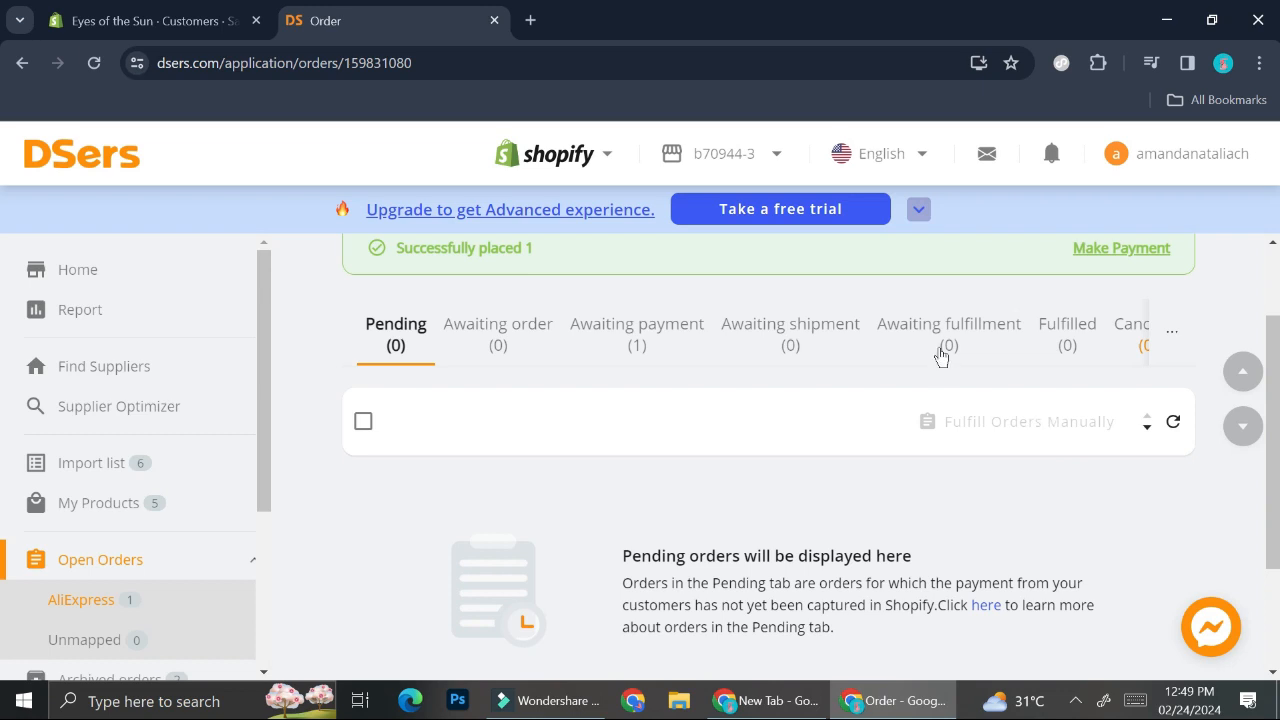
click(643, 323)
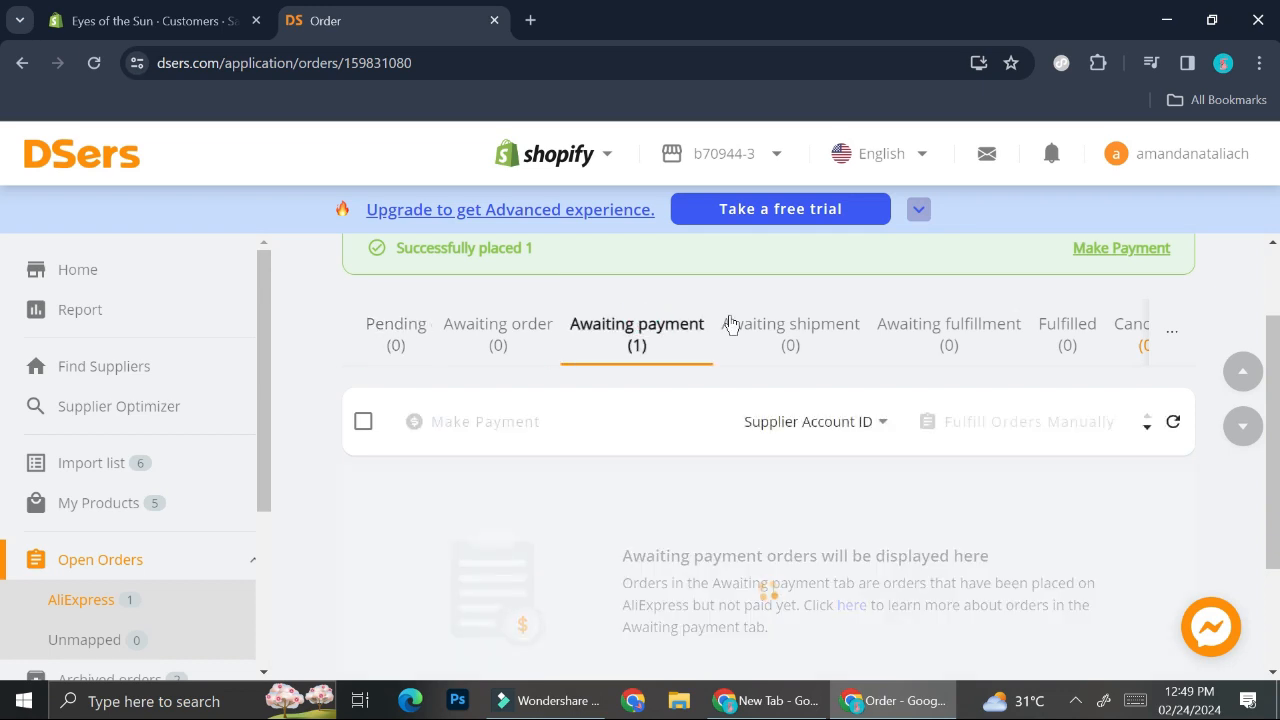